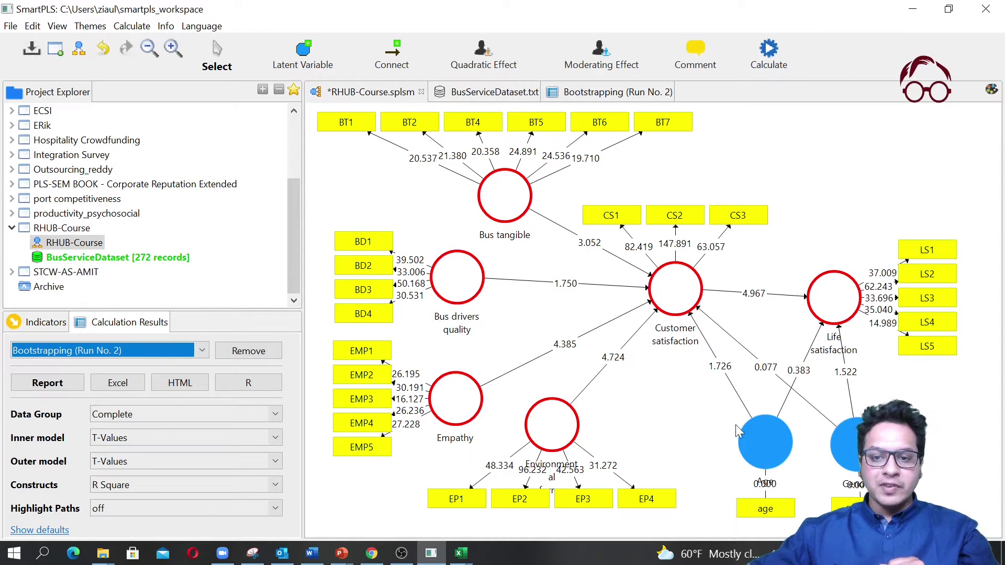
Delete the Age and Gender moderator constructs with their paths, and reposition Customer satisfaction
click(764, 447)
key(Delete)
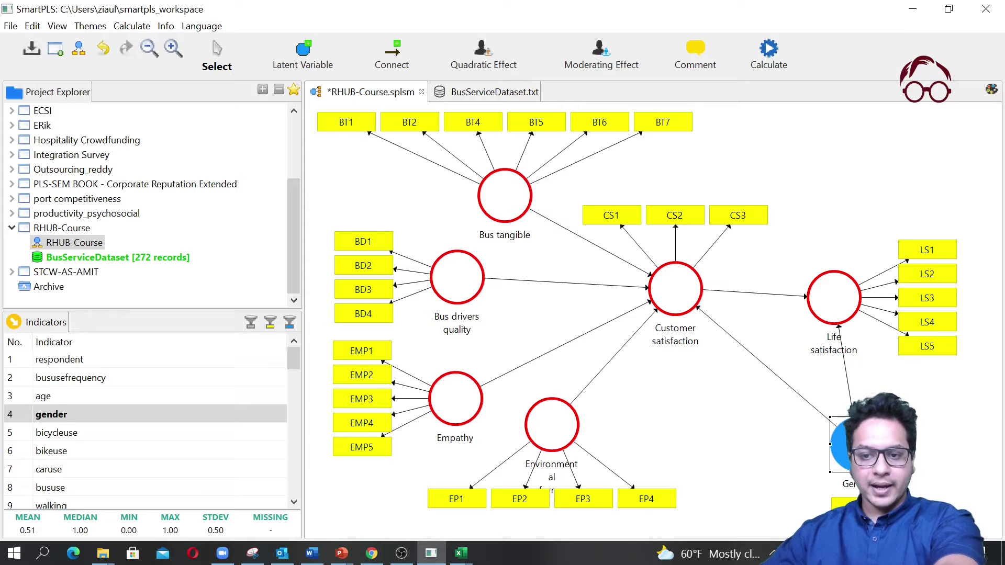
key(Delete)
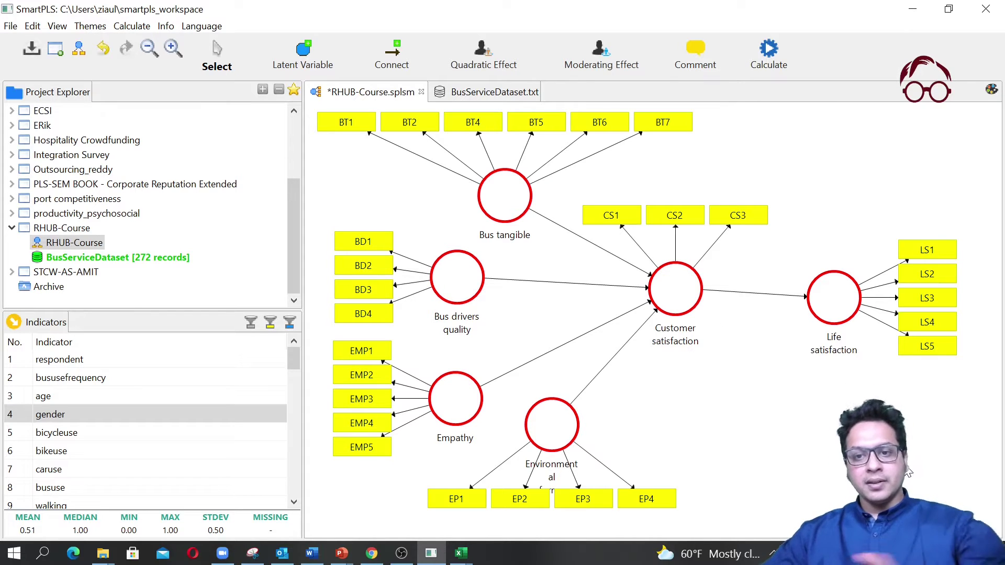
drag(686, 294, 662, 299)
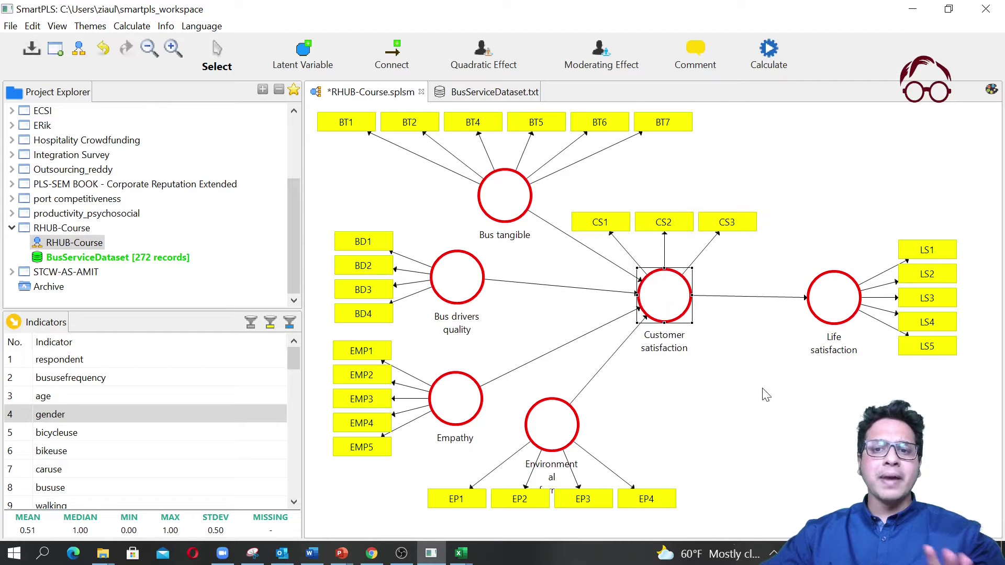
click(828, 441)
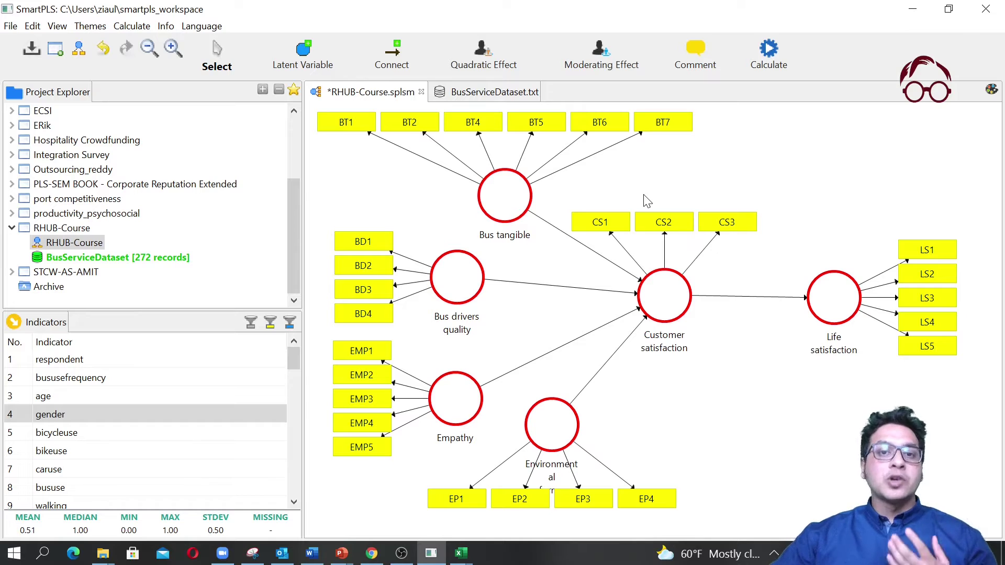
Open the BusServiceDataset [272 records] view listing statistics for its 54 indicators
click(473, 96)
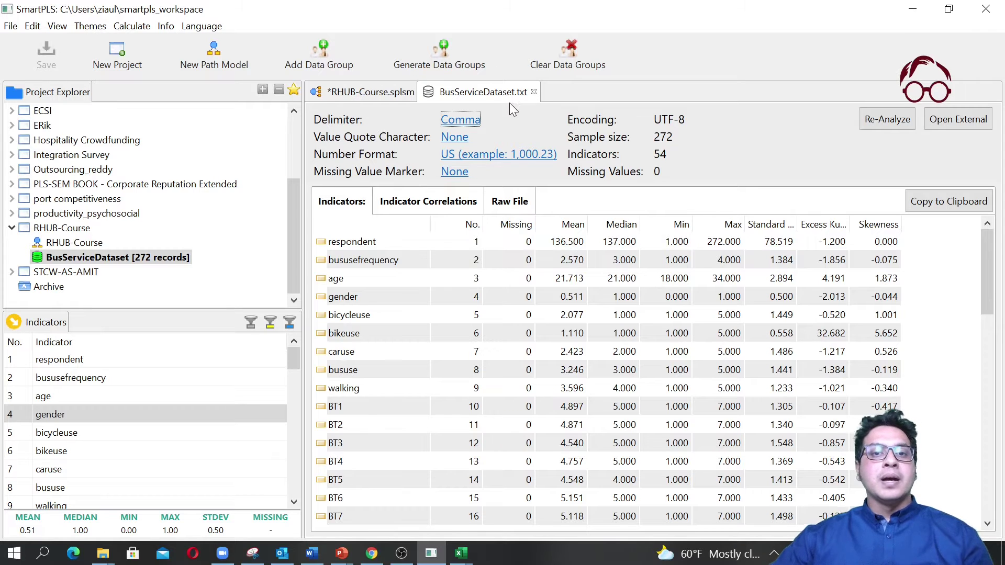
click(534, 92)
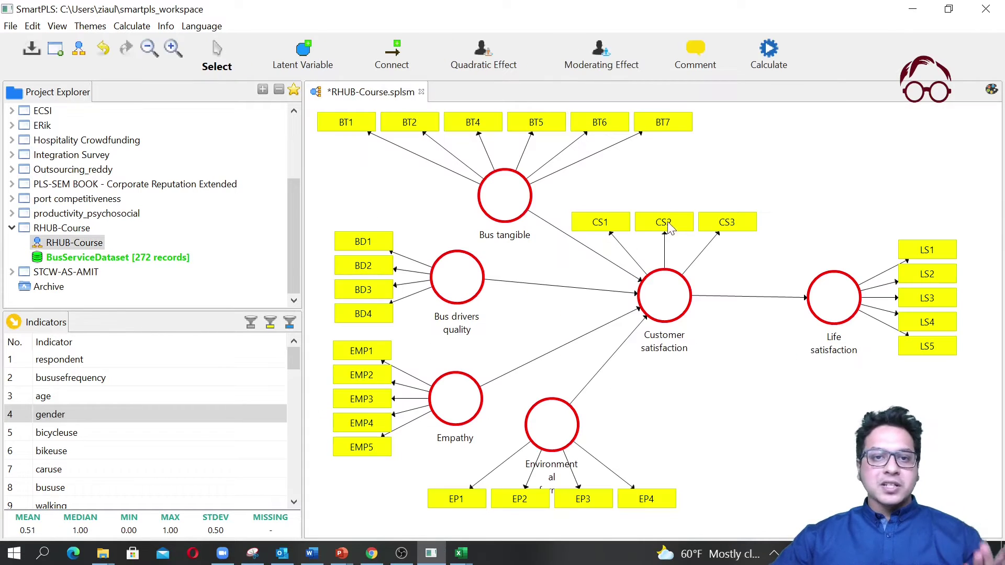
double_click(116, 258)
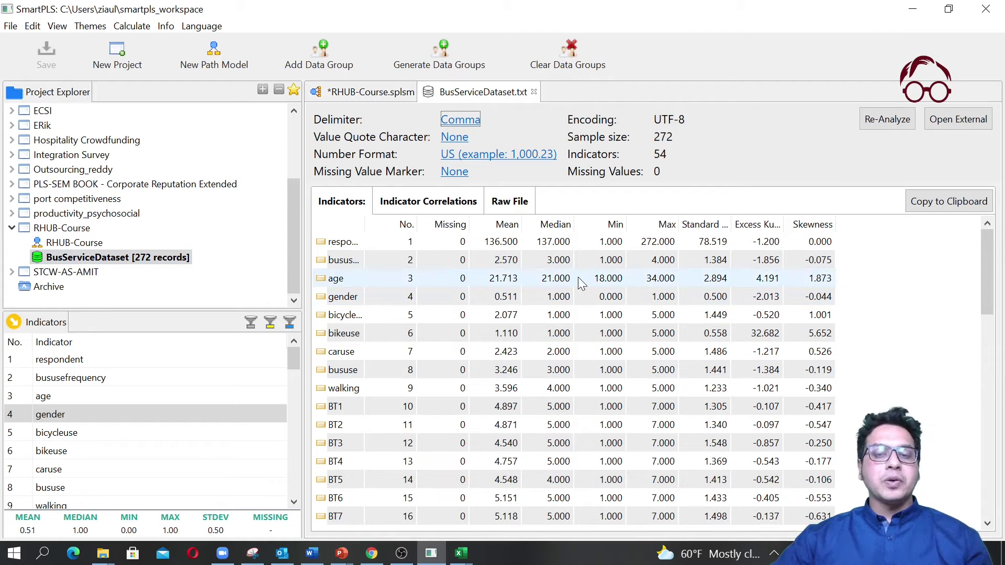
click(316, 56)
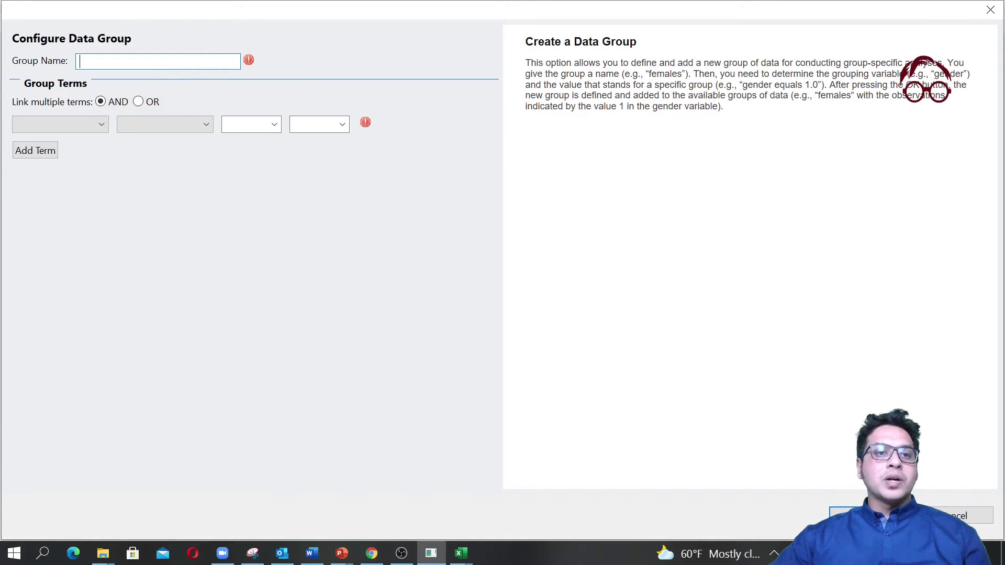
text(f)
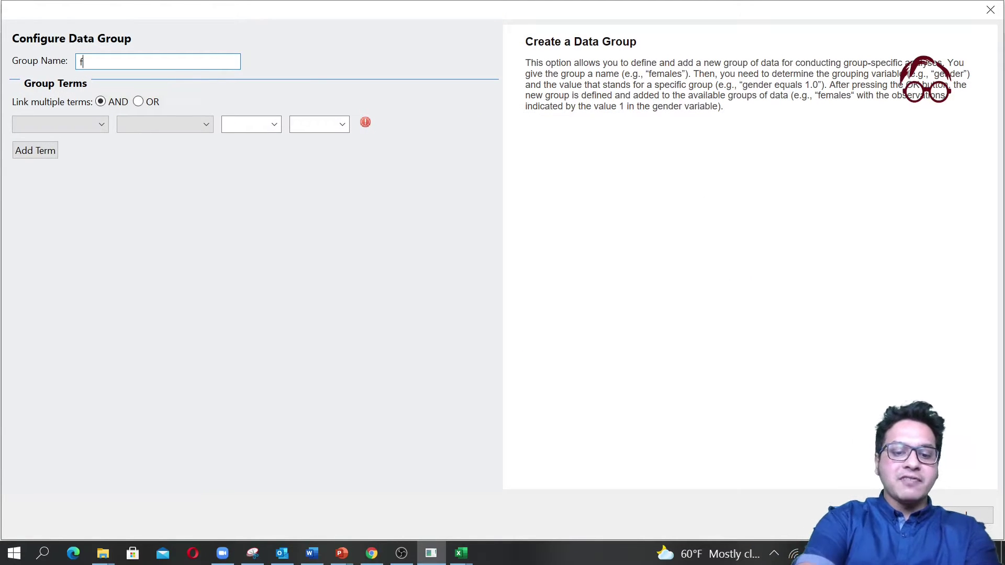
text(emale)
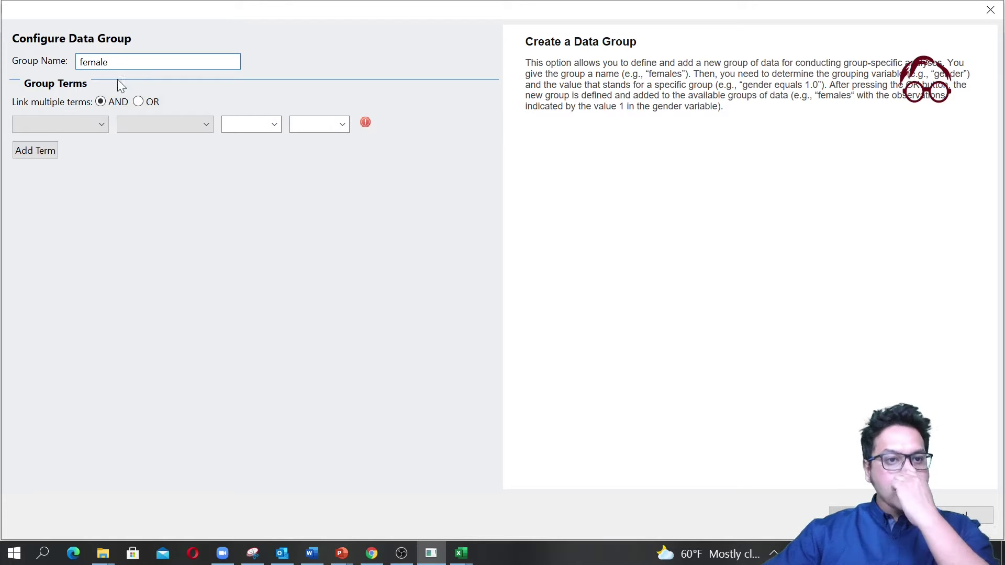
click(93, 128)
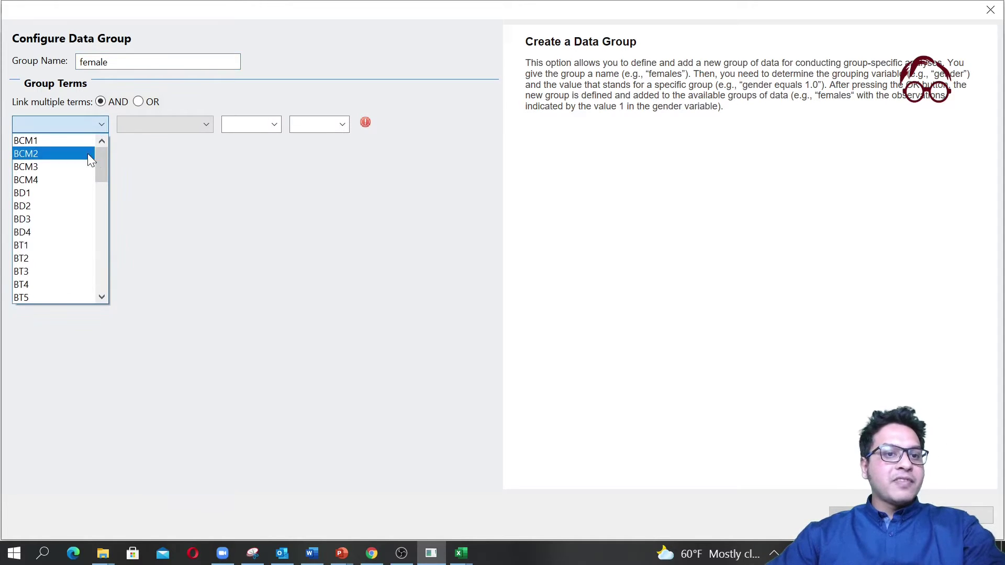
drag(99, 165, 100, 281)
click(61, 271)
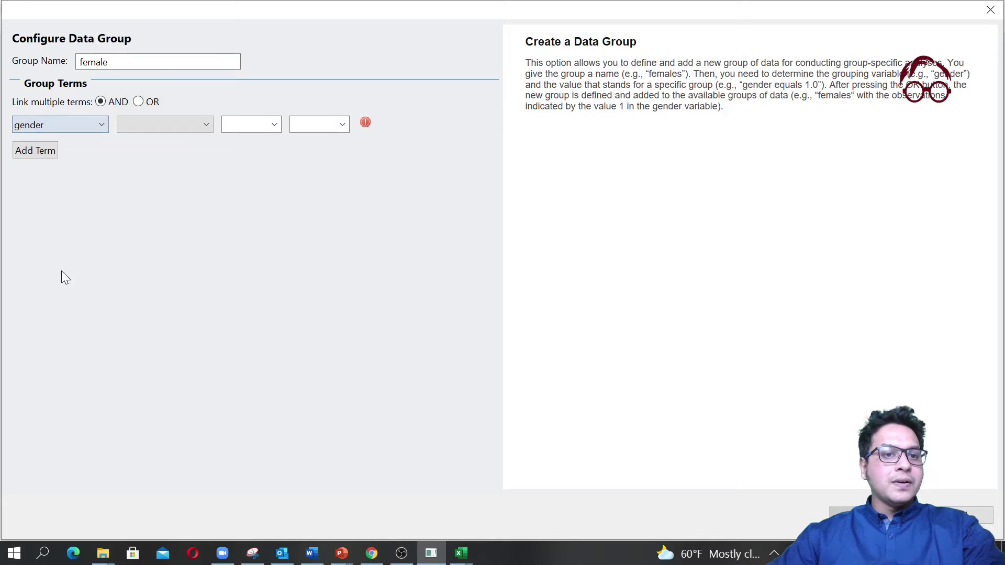
click(200, 125)
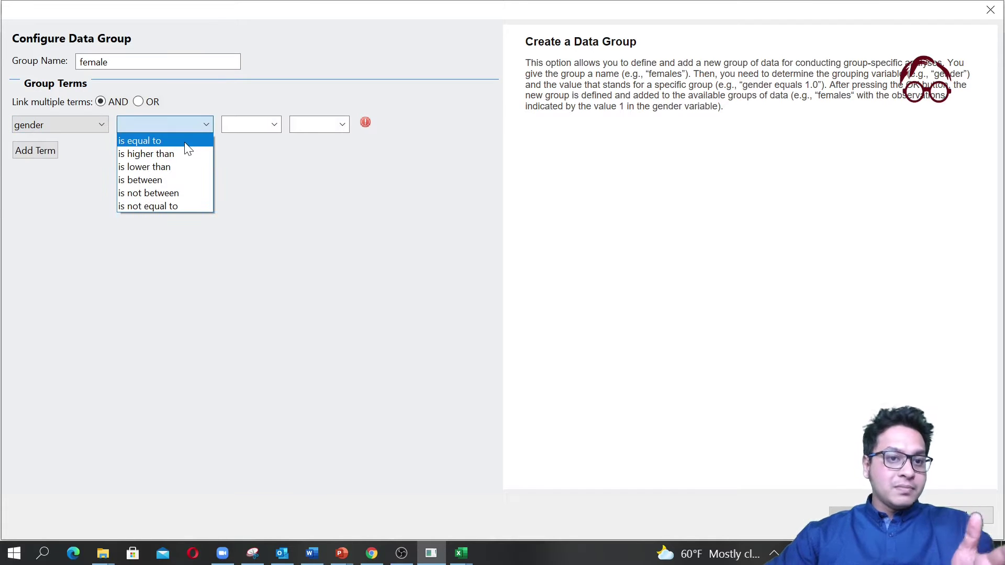
click(185, 144)
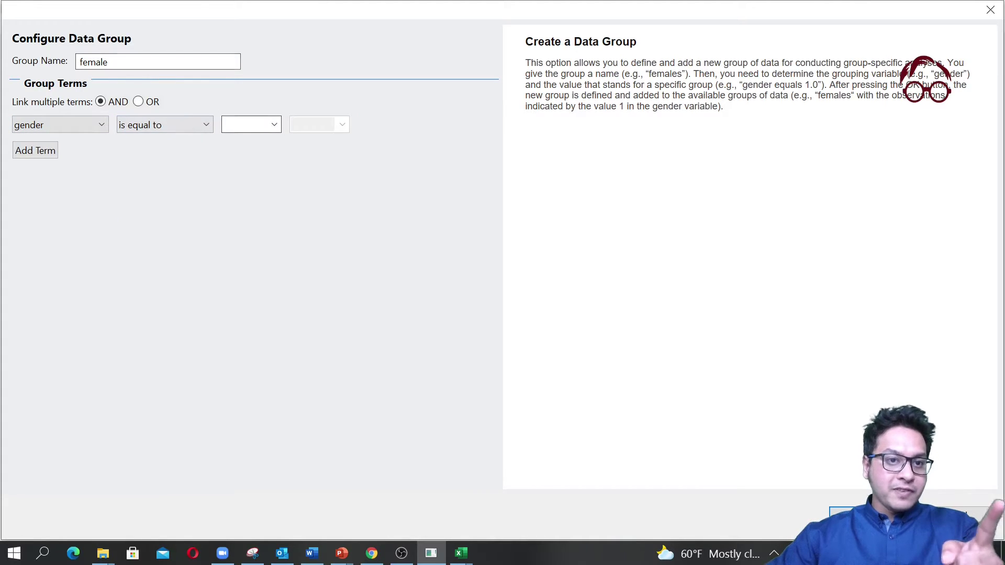
click(272, 126)
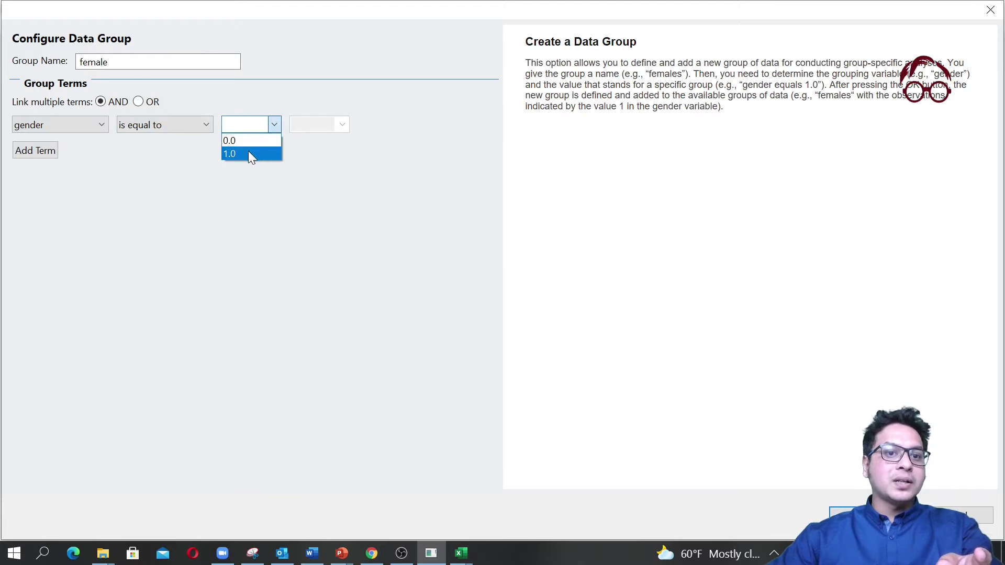
click(249, 154)
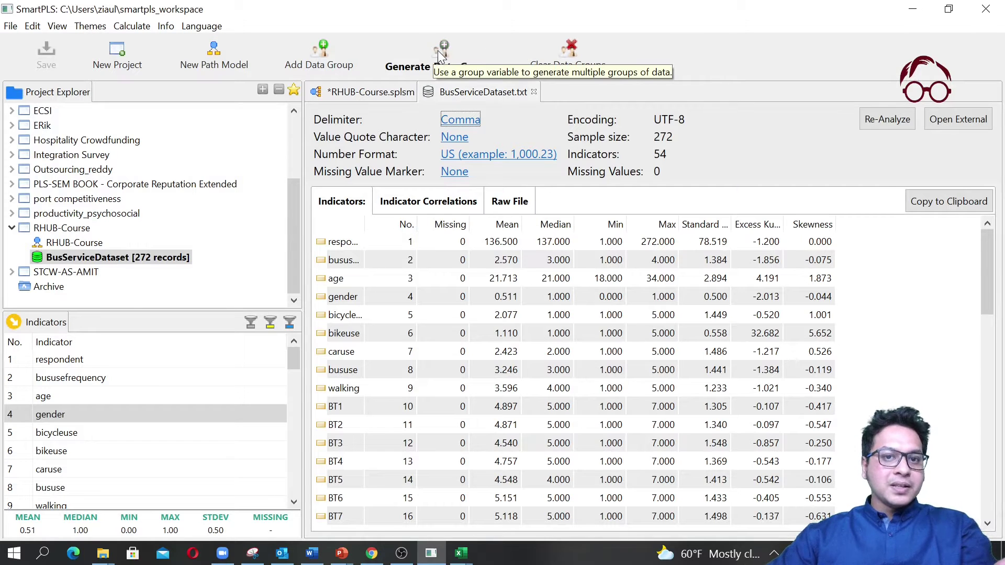
Open the Generate Data Groups dialog from the toolbar
click(438, 51)
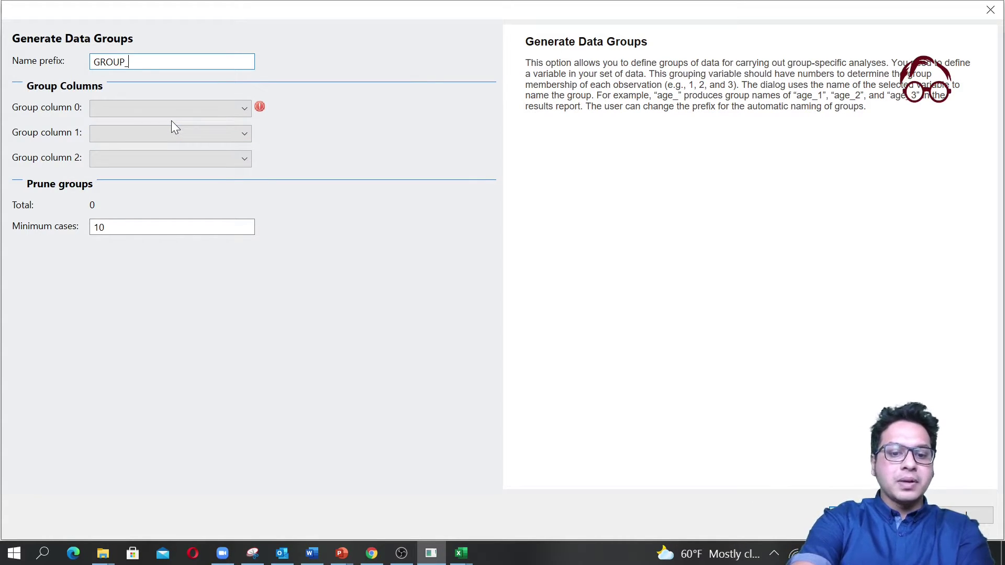
Set the group name prefix to GROUP_Gender and choose gender as the first group column
text(Gend)
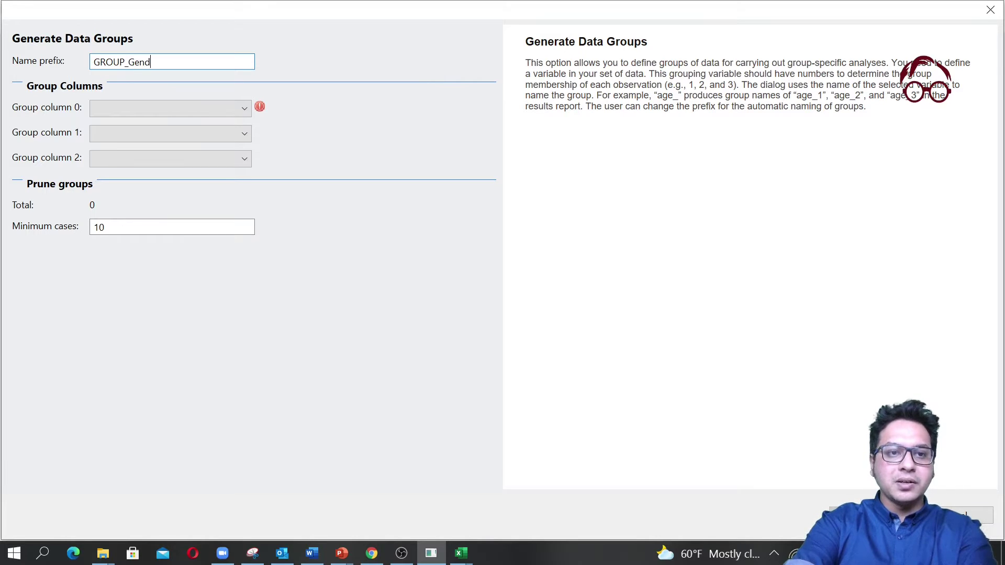
text(er)
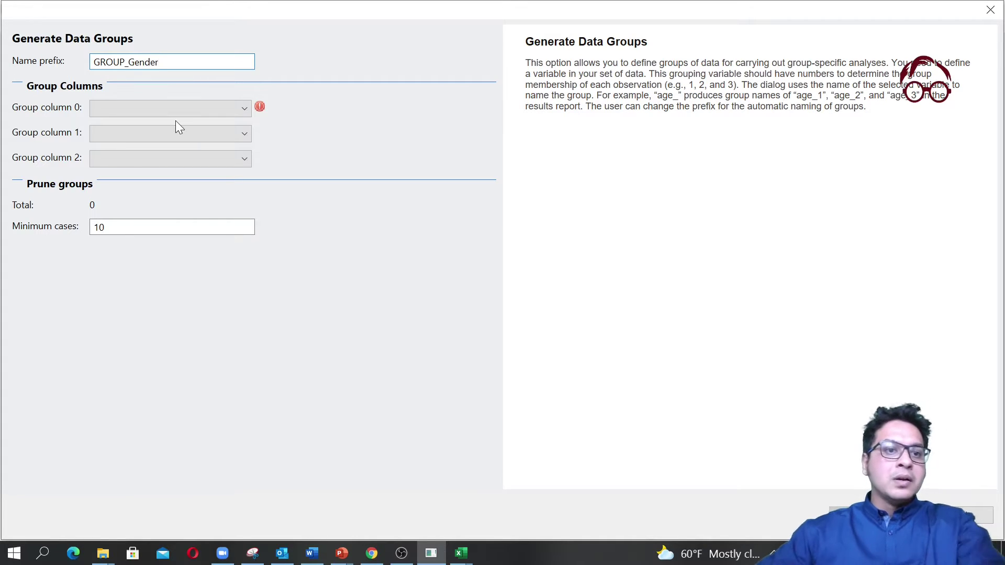
click(187, 106)
scroll(202, 225, down, 5)
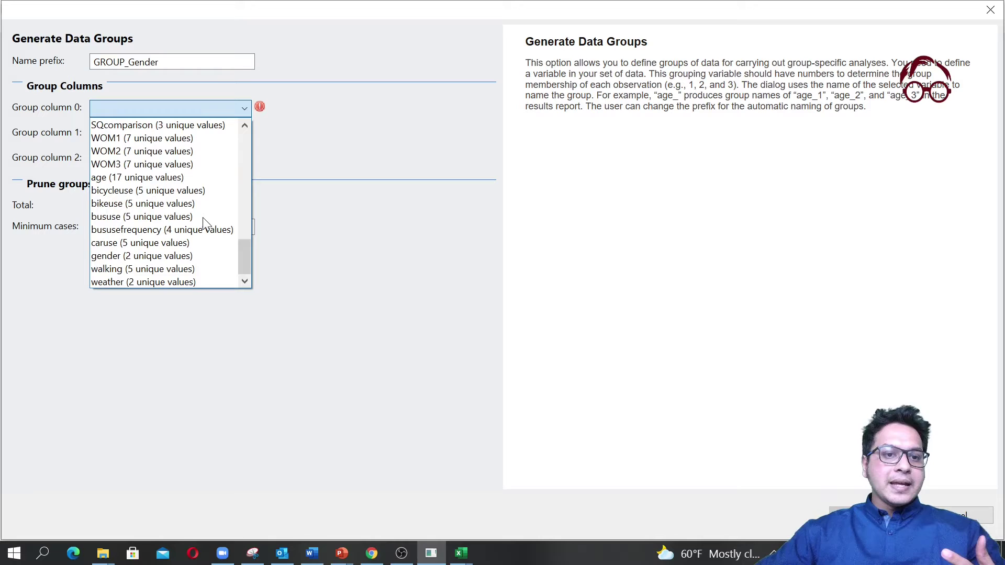
click(158, 256)
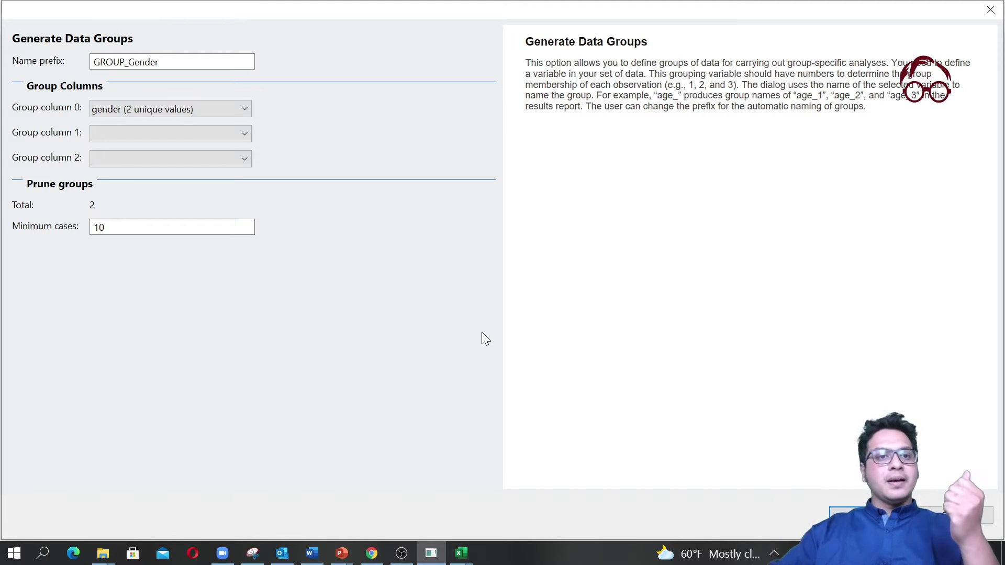
Add weather as a second group column, then cancel without generating groups
click(242, 134)
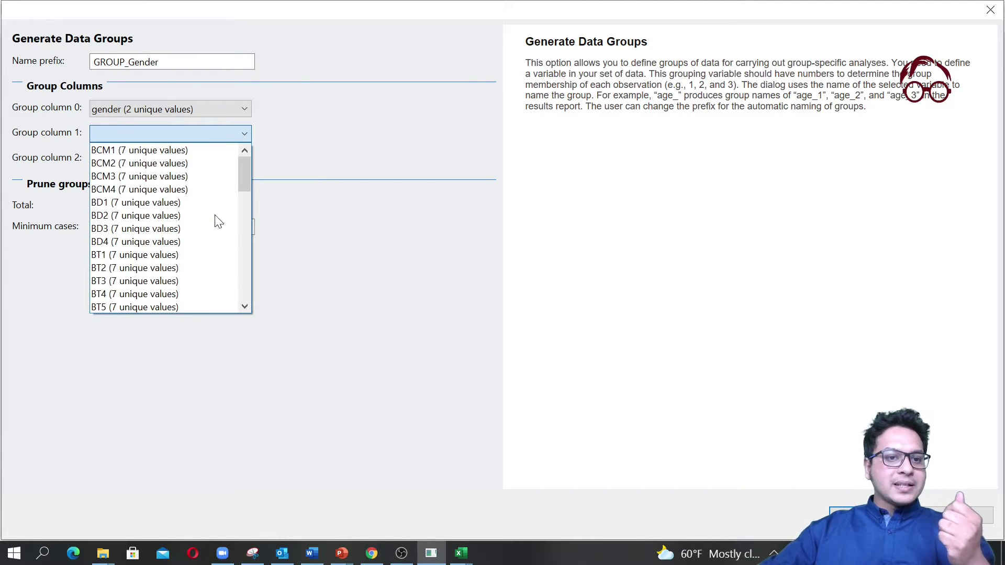
scroll(209, 233, down, 13)
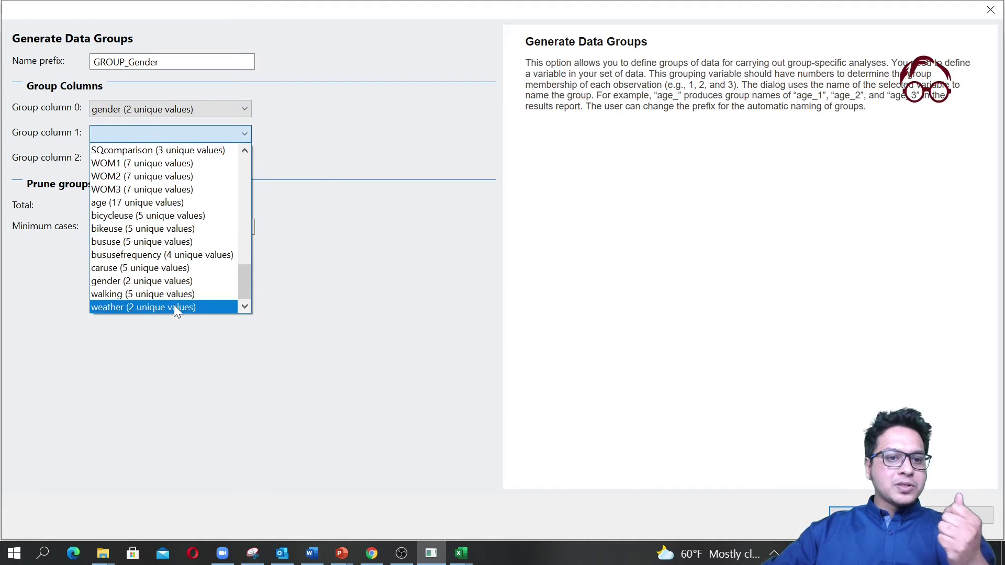
click(174, 307)
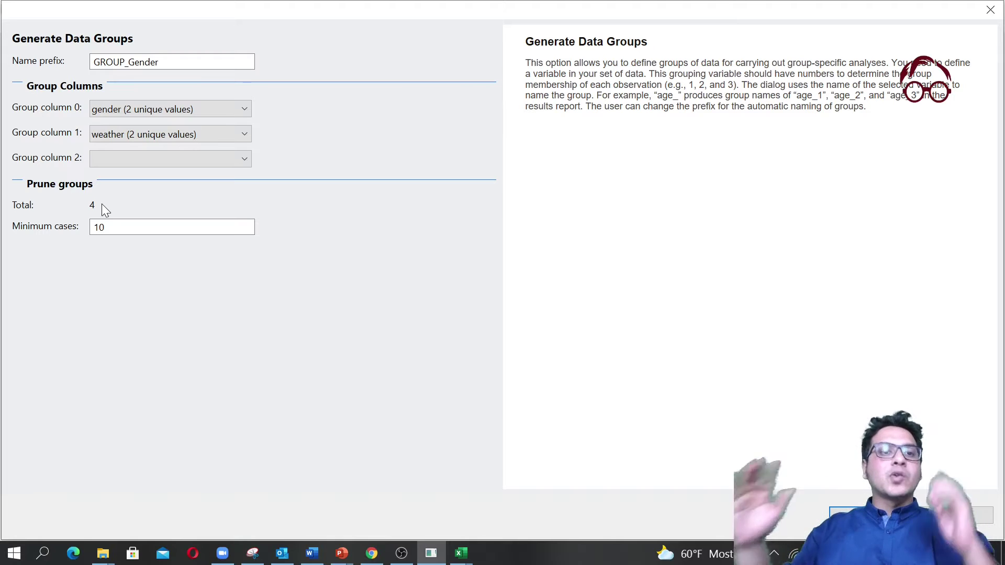
click(158, 133)
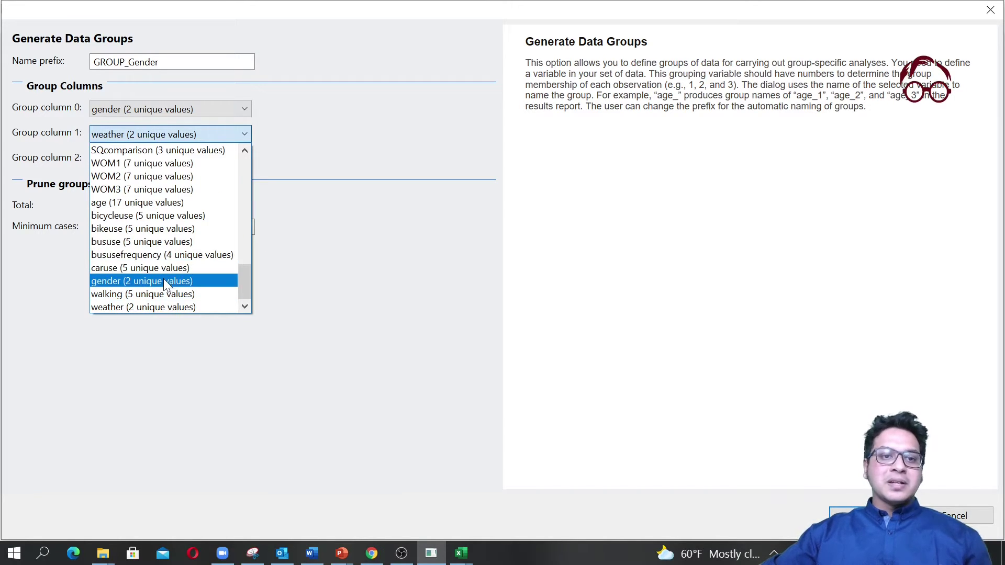
scroll(164, 280, up, 15)
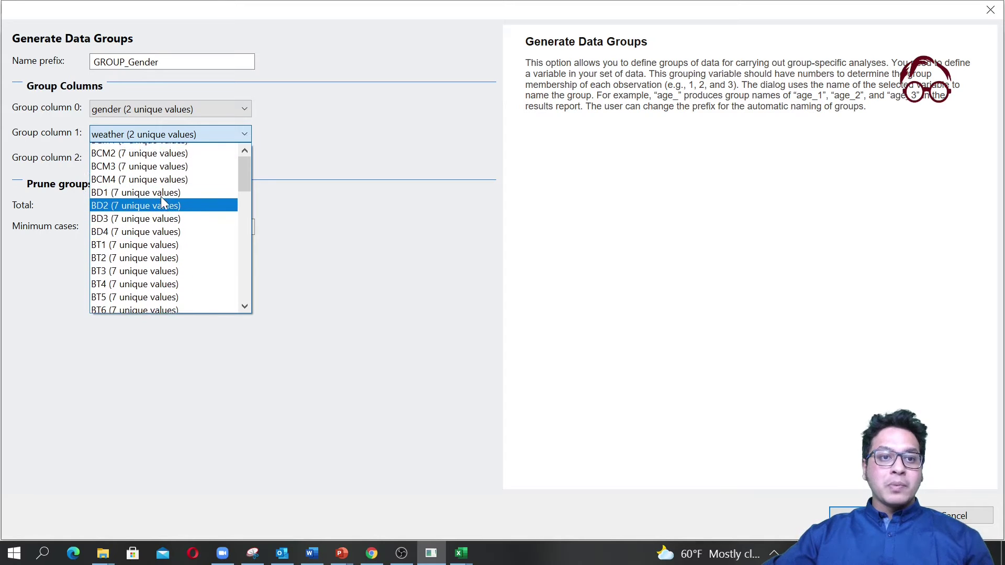
click(308, 283)
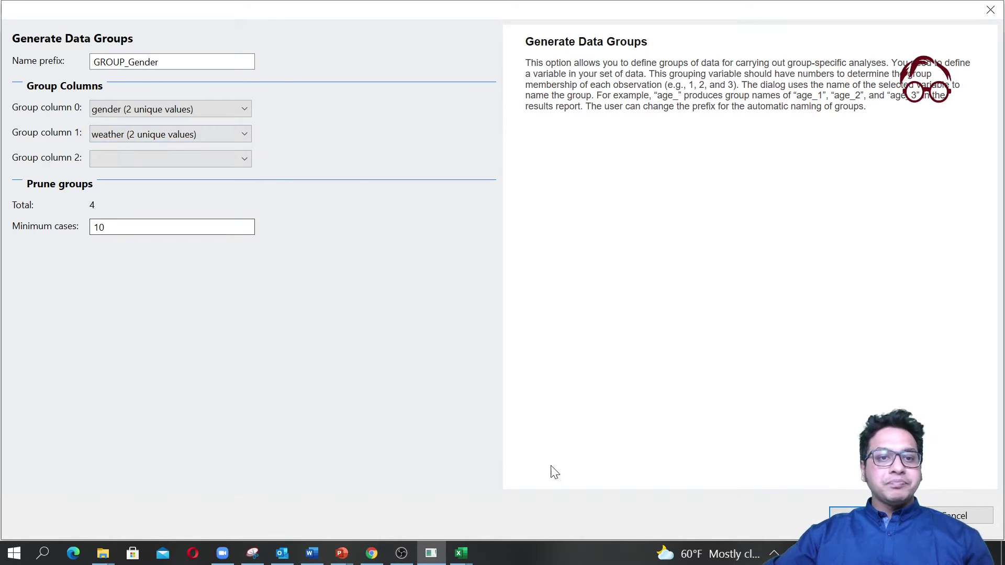
key(Escape)
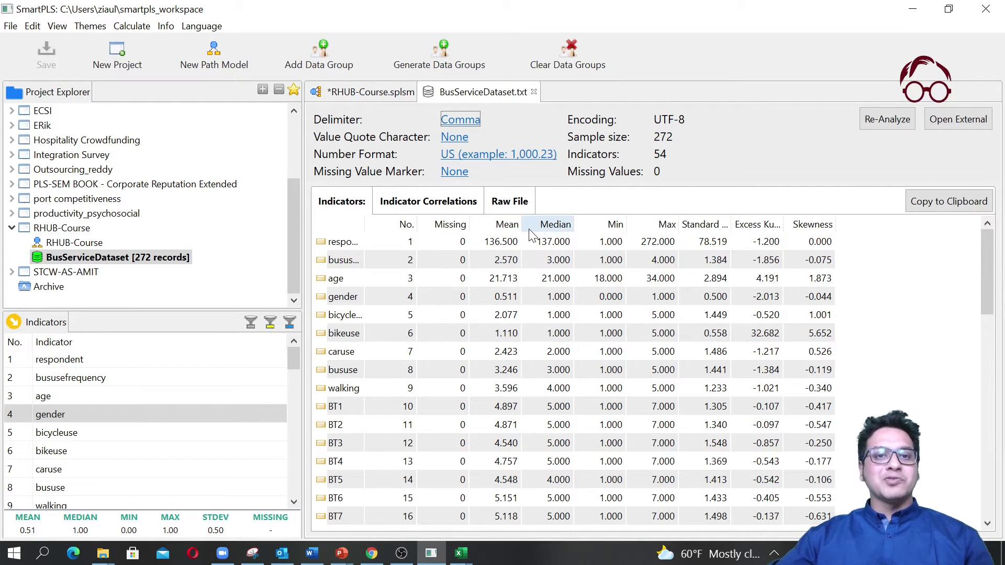
Generate data groups by gender, giving groups 0.0 (133 records) and 1.0 (139 records)
click(431, 52)
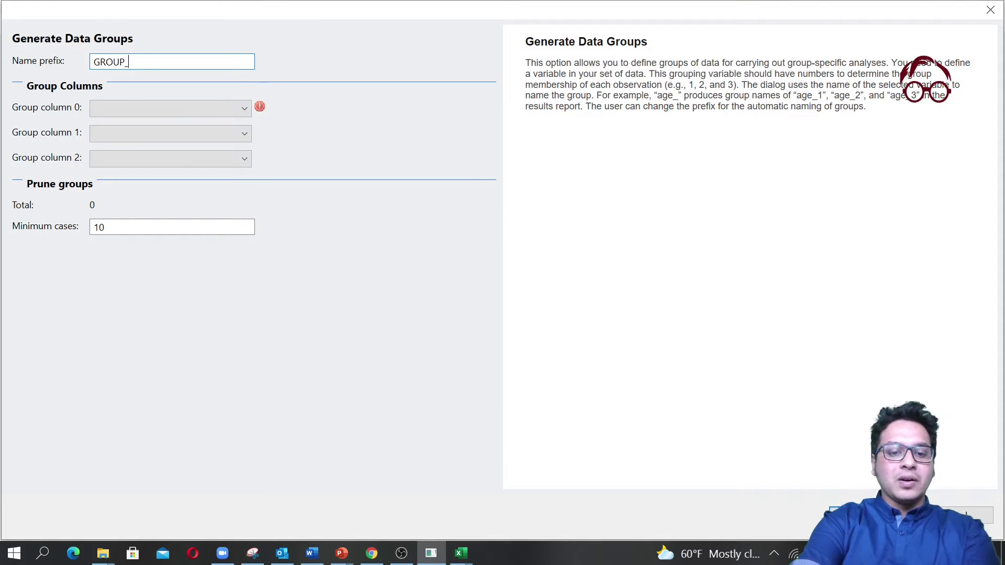
text(gender)
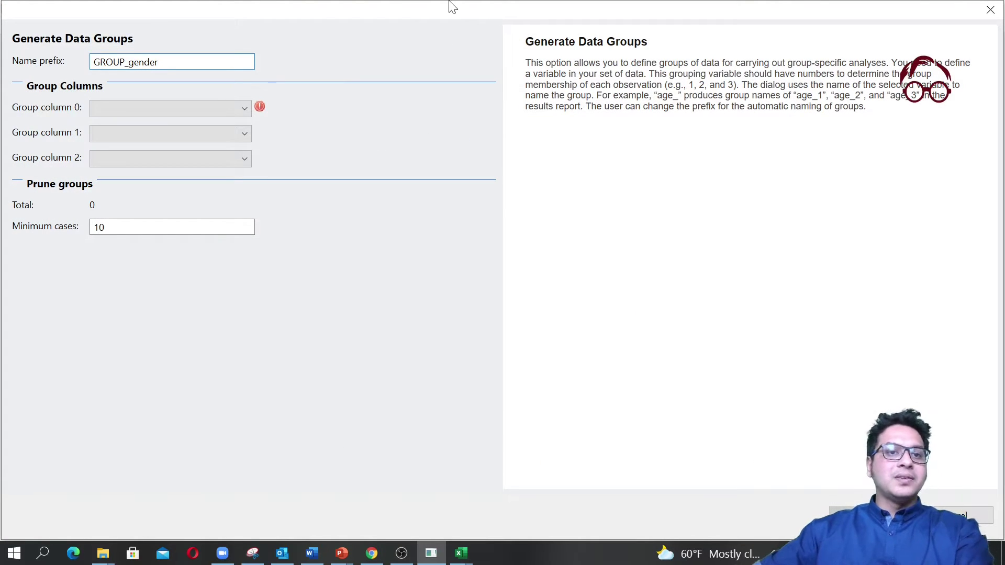
click(176, 107)
scroll(178, 204, down, 5)
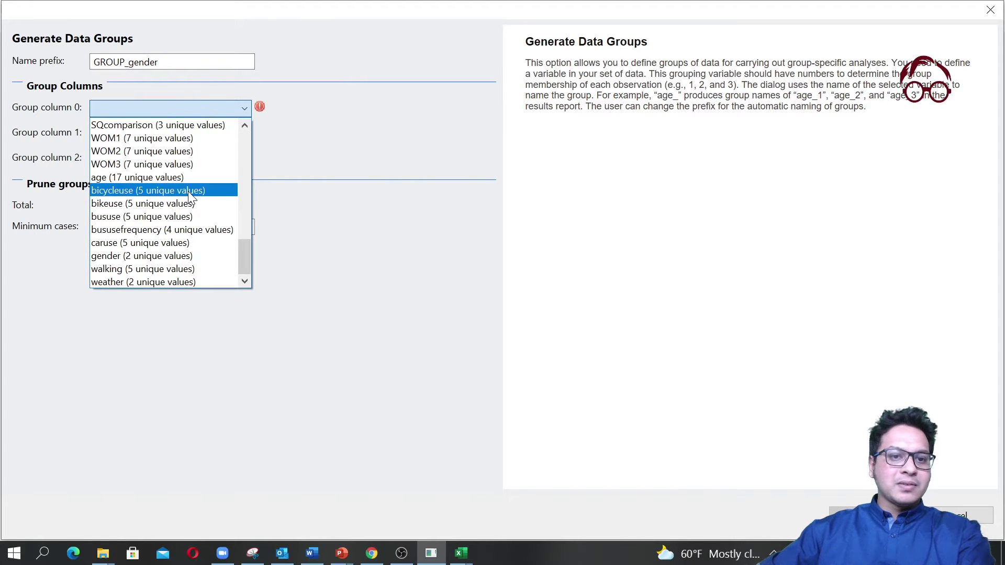
click(161, 254)
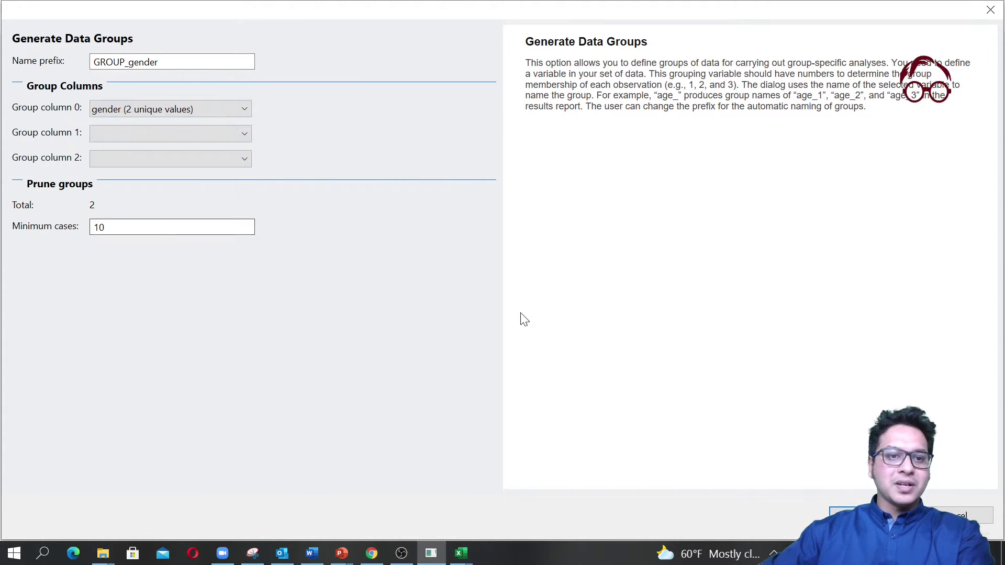
key(Return)
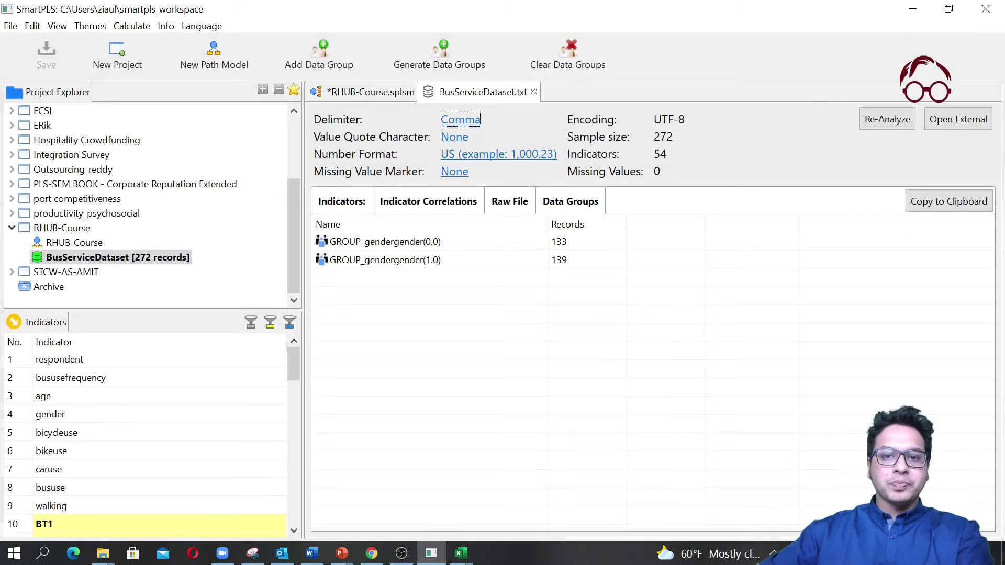
mouse_move(565, 244)
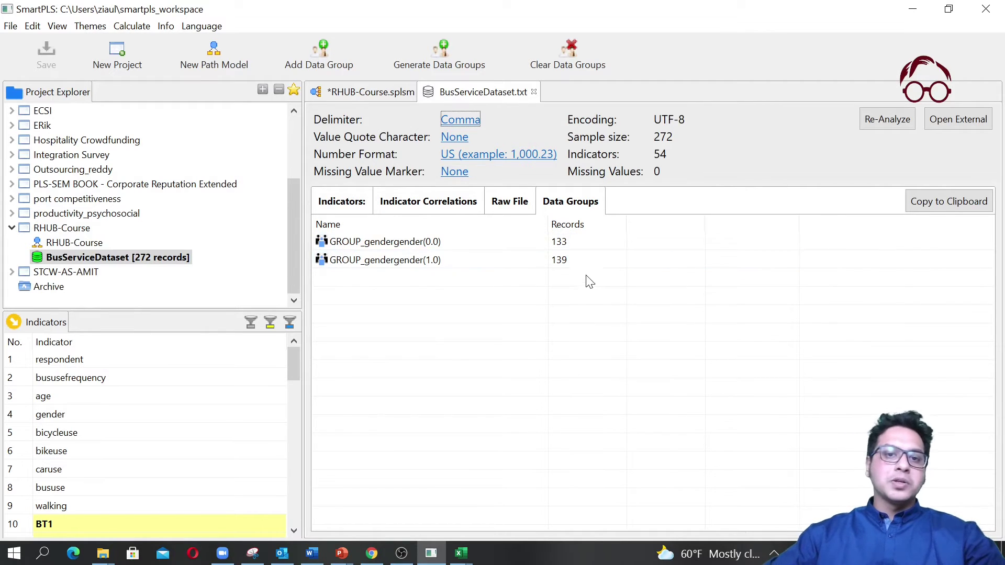
click(342, 200)
Open the RHUB-Course model and choose Multi-Group Analysis (MGA) from Calculate
click(362, 95)
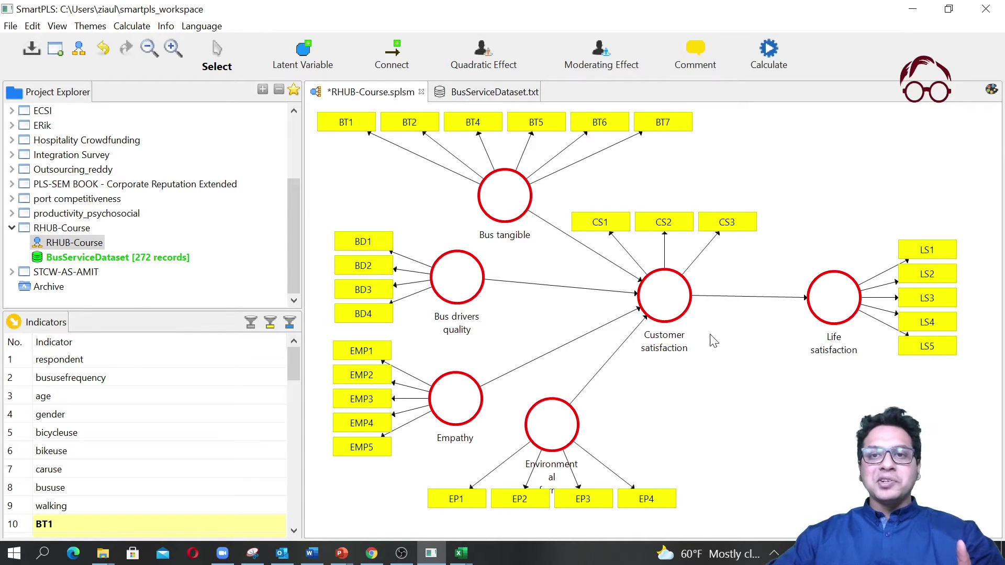
click(767, 46)
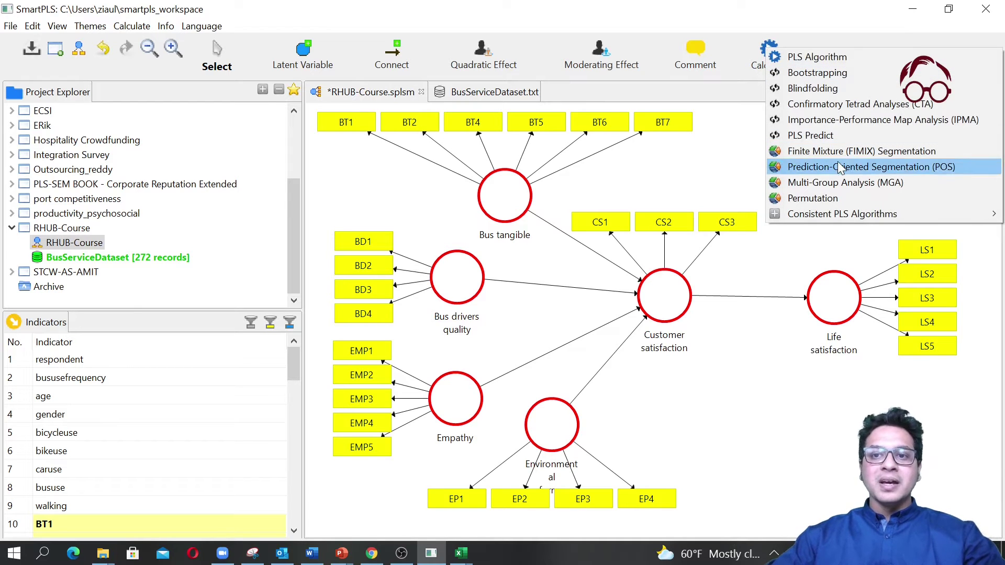
click(856, 184)
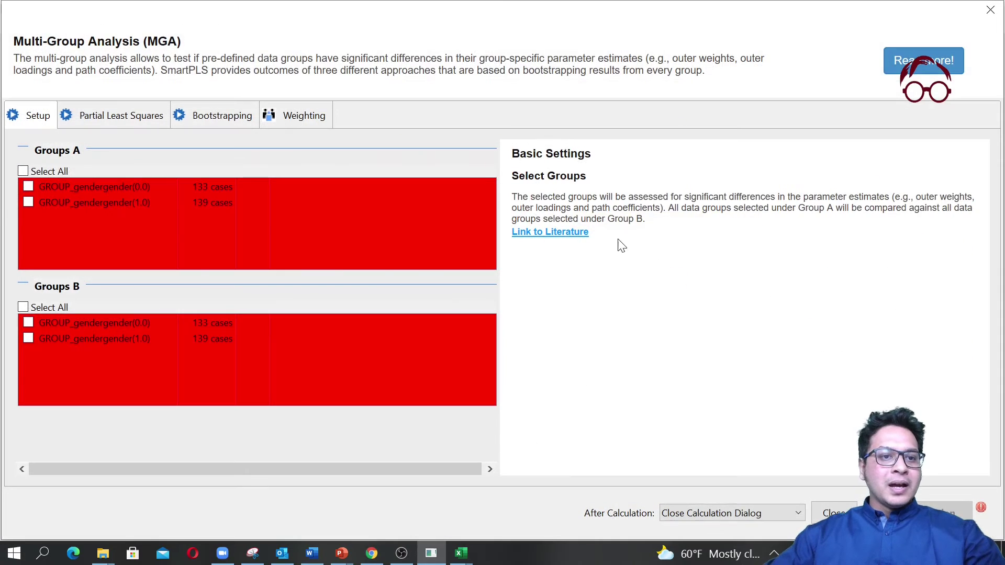
Put gender 0.0 in Groups A and 1.0 in Groups B, then run with 1000 bootstrap subsamples
click(29, 188)
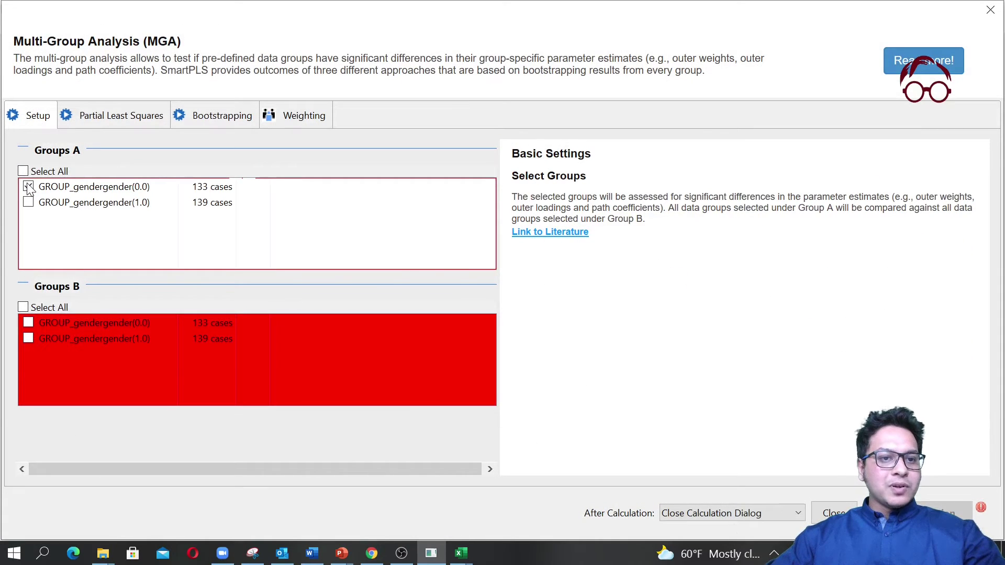
click(28, 338)
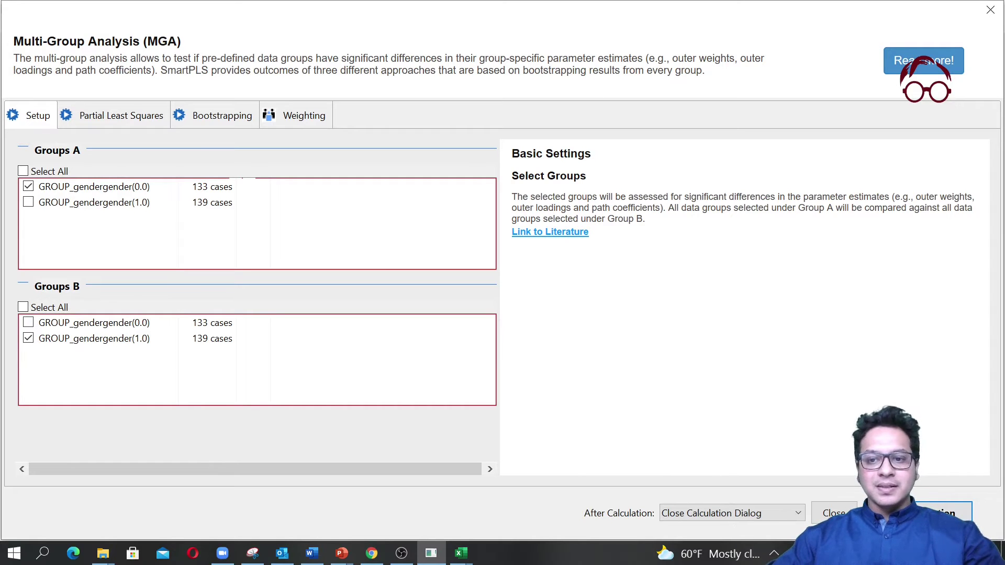
click(113, 119)
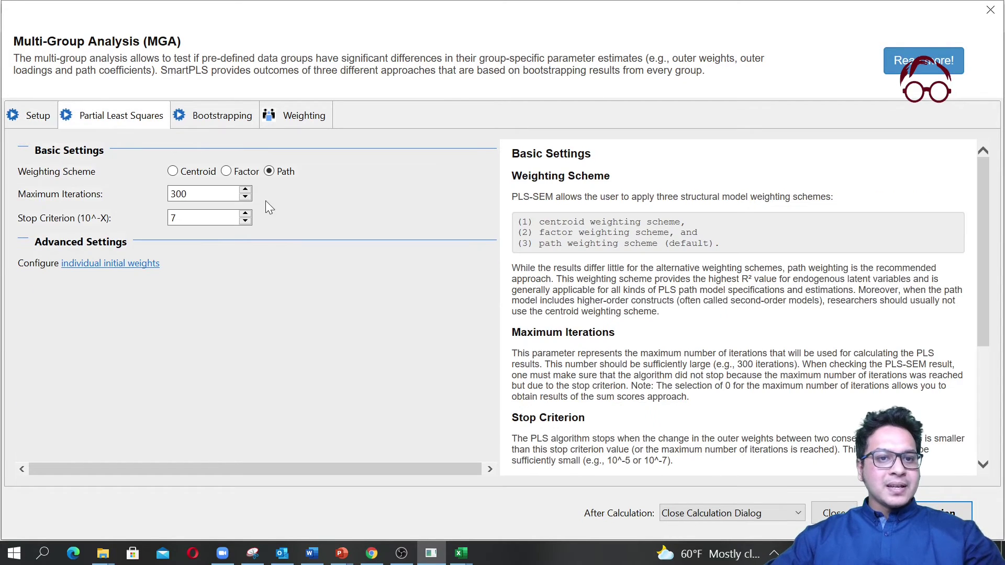
click(219, 120)
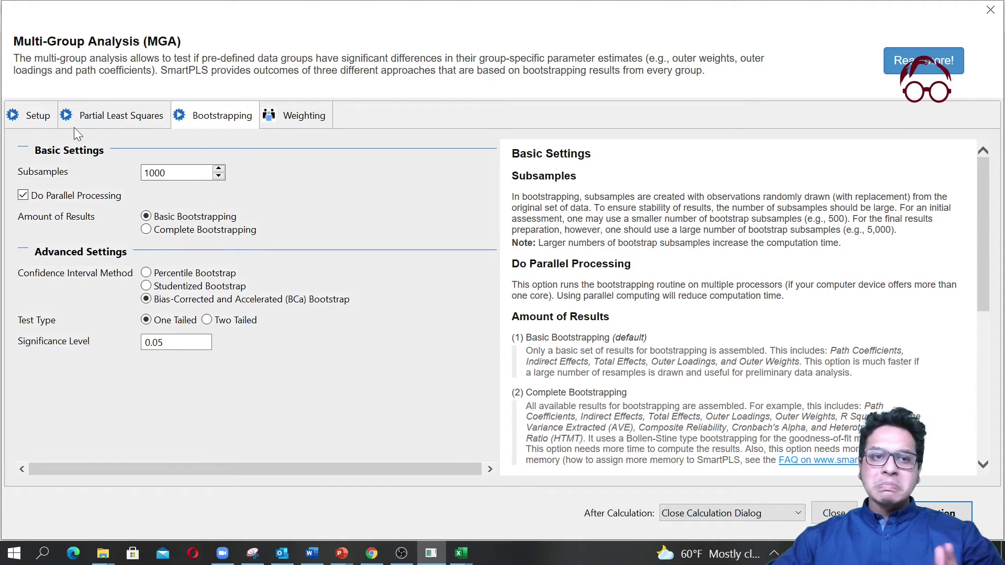
key(Return)
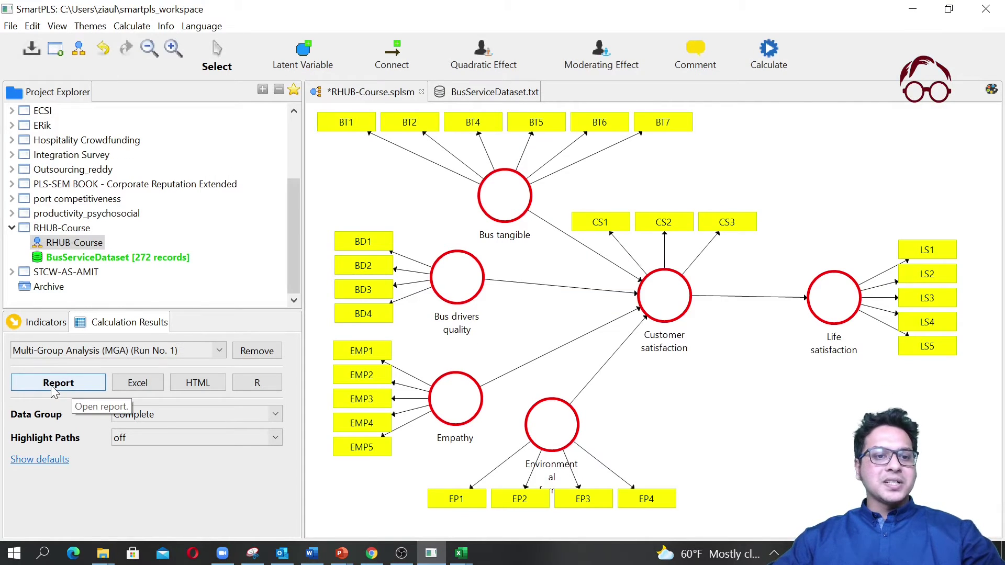
Open the MGA report and widen the path name, Path Coefficients and p-value columns
click(51, 385)
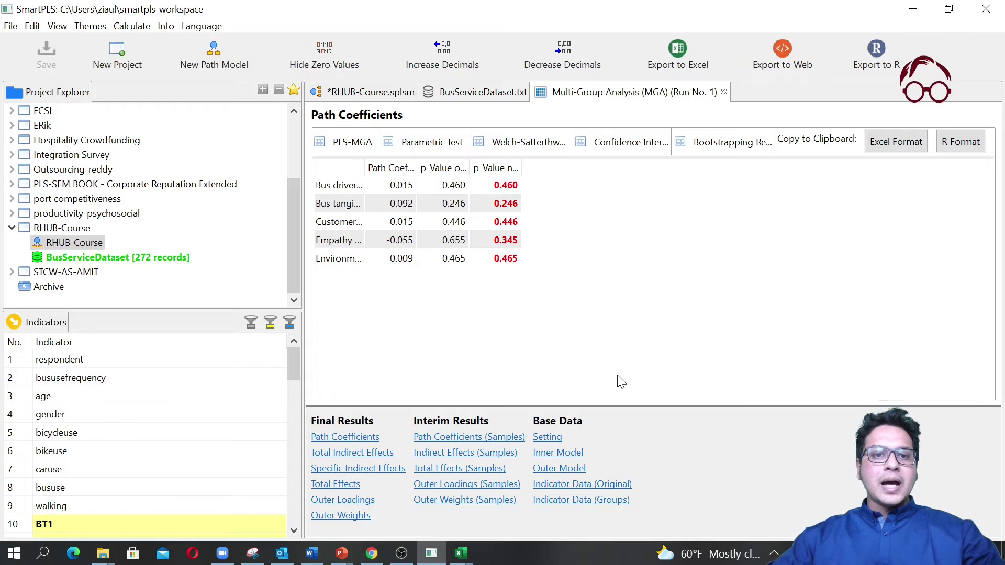
drag(363, 164, 523, 169)
drag(589, 171, 610, 169)
drag(717, 172, 769, 173)
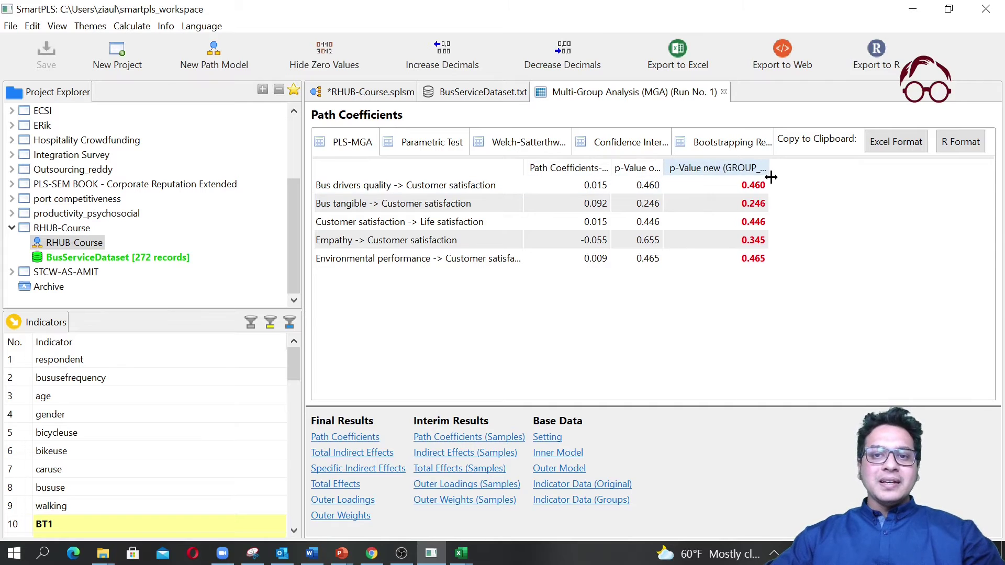
drag(663, 168, 715, 173)
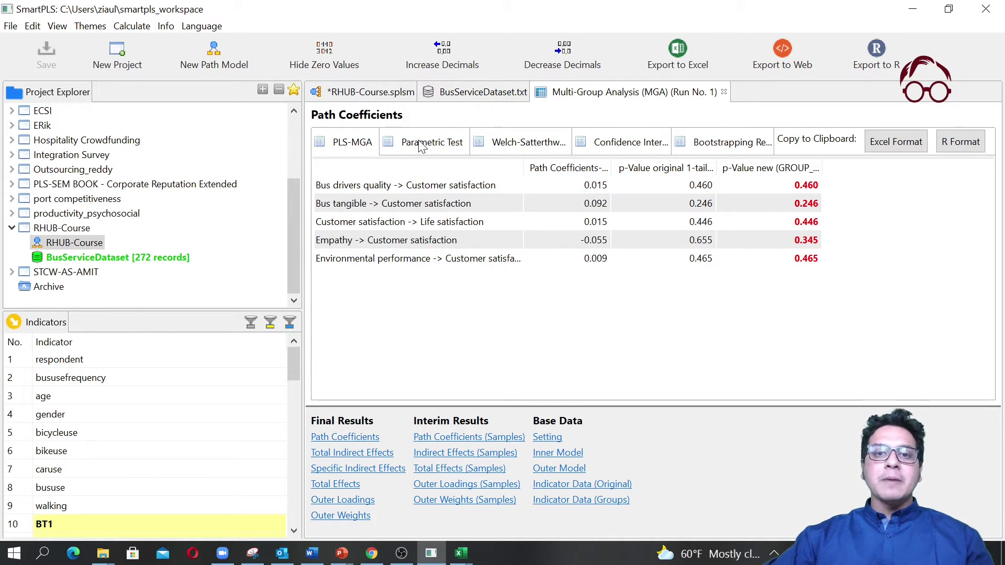
Adjust the Path Coefficients-diff and 1-tailed p-value column widths so full headers show
drag(610, 168, 762, 168)
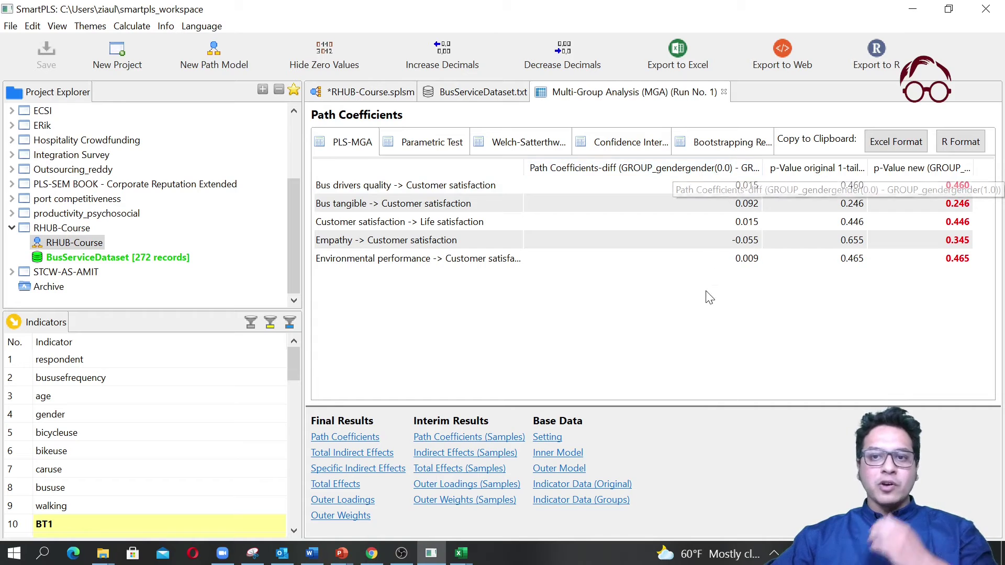
drag(763, 168, 995, 164)
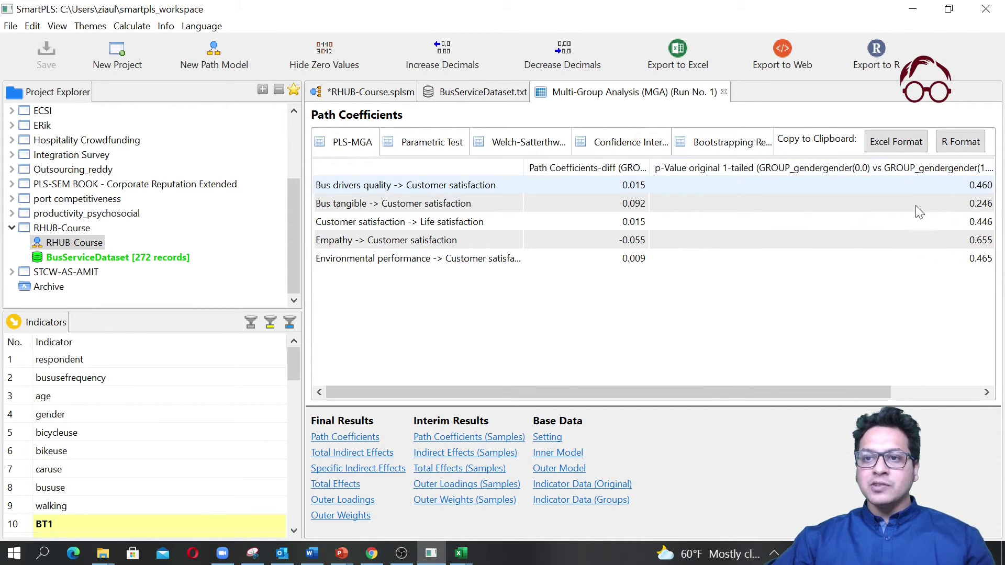
drag(804, 390, 894, 391)
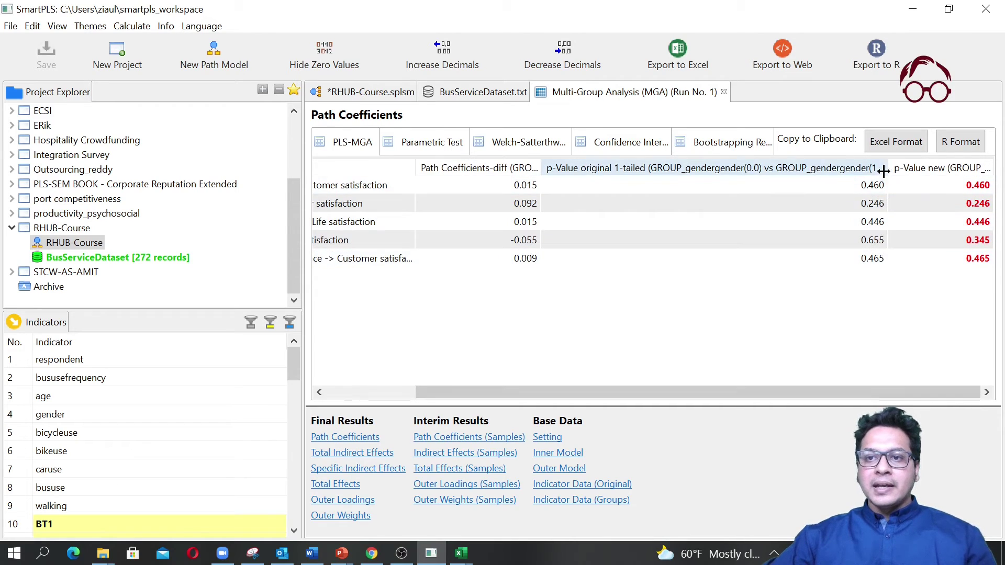
drag(888, 167, 837, 166)
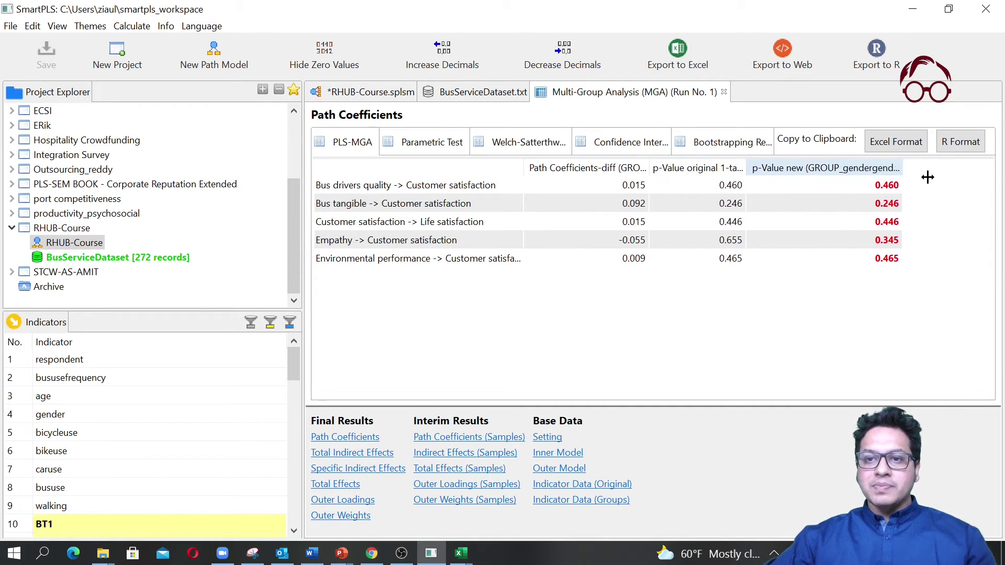
drag(999, 176, 879, 168)
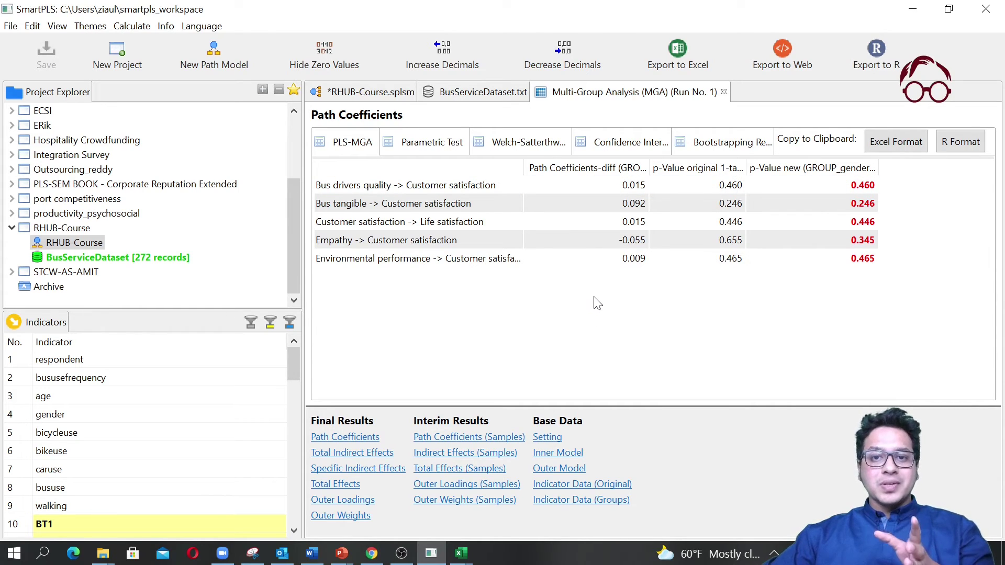
click(720, 144)
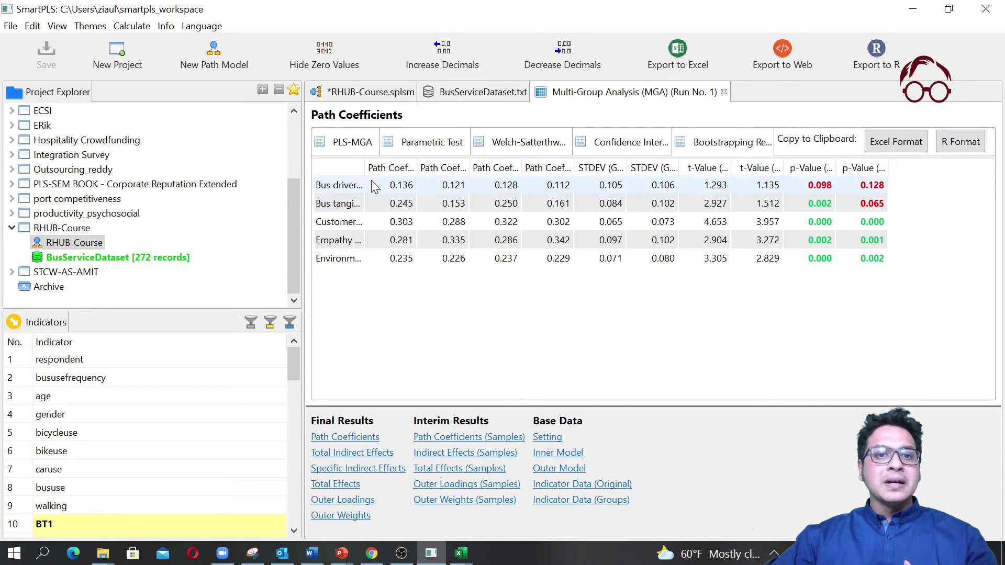
drag(362, 172, 690, 173)
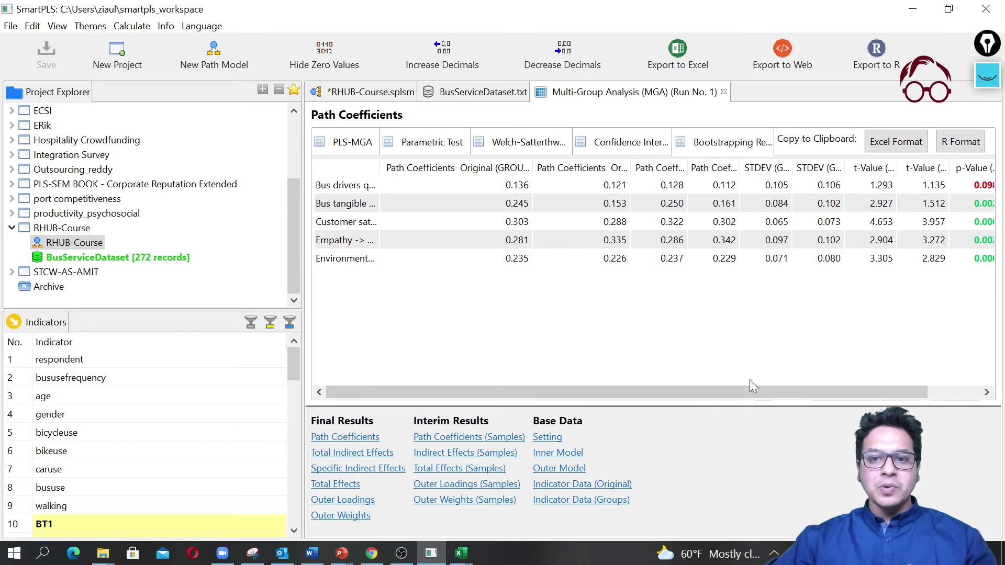
drag(763, 392, 879, 400)
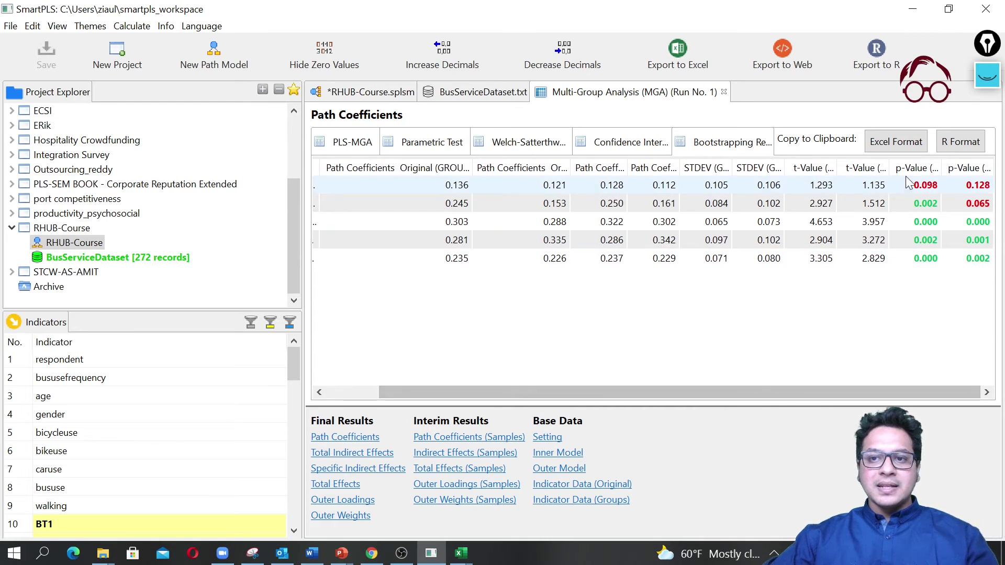
drag(942, 168, 976, 164)
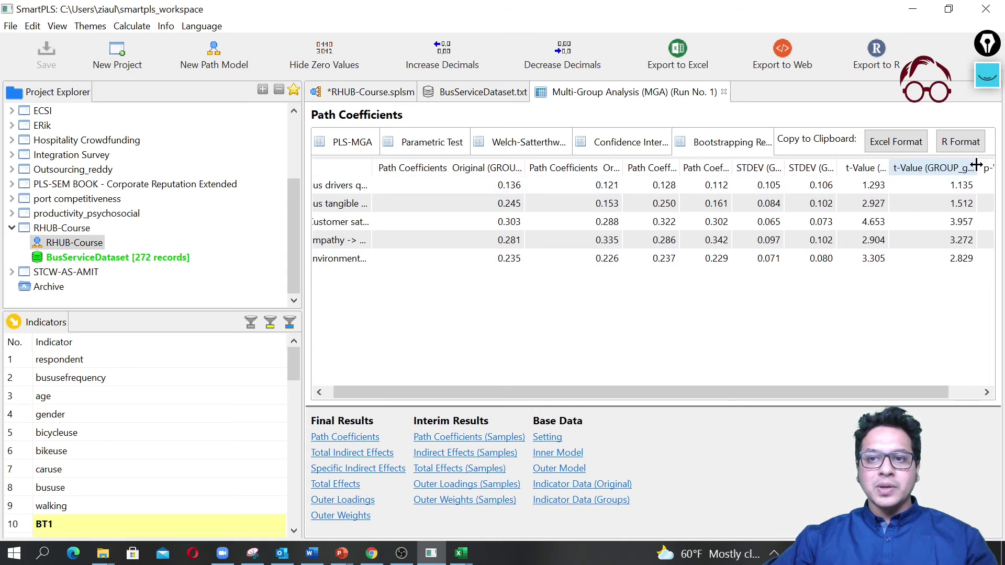
drag(878, 392, 1003, 398)
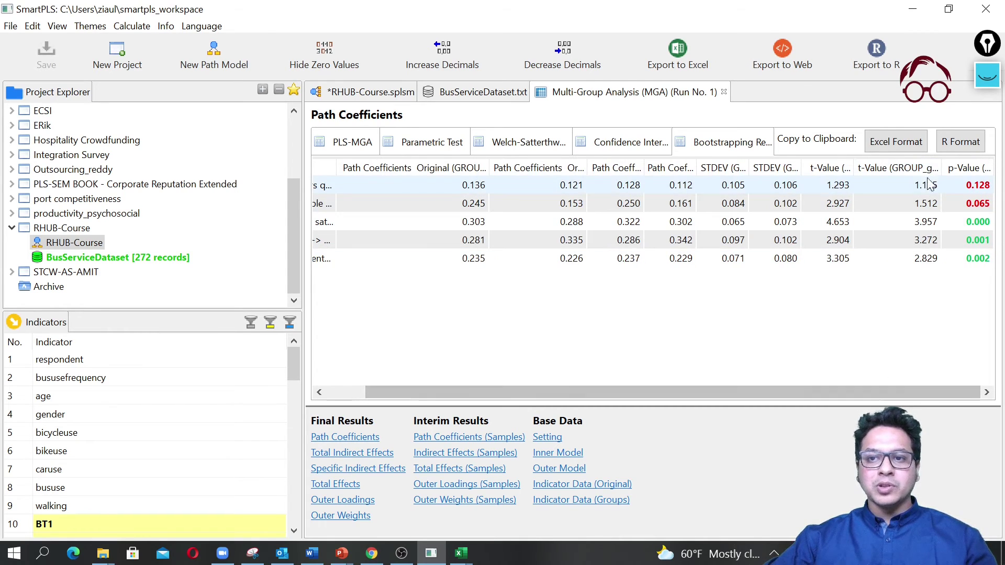
mouse_move(993, 168)
mouse_down()
mouse_move(969, 169)
mouse_move(998, 168)
mouse_up()
drag(902, 390, 923, 391)
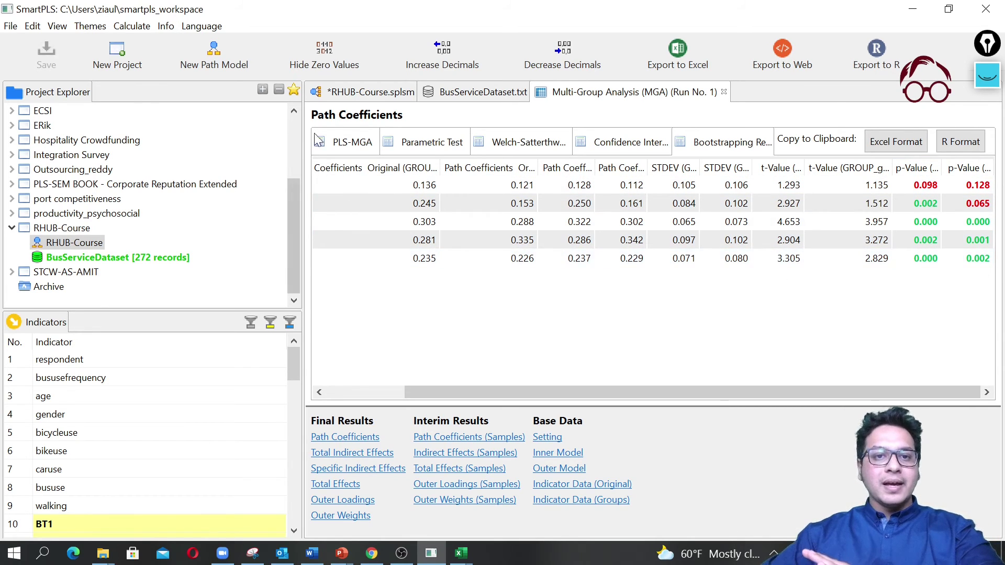
click(339, 139)
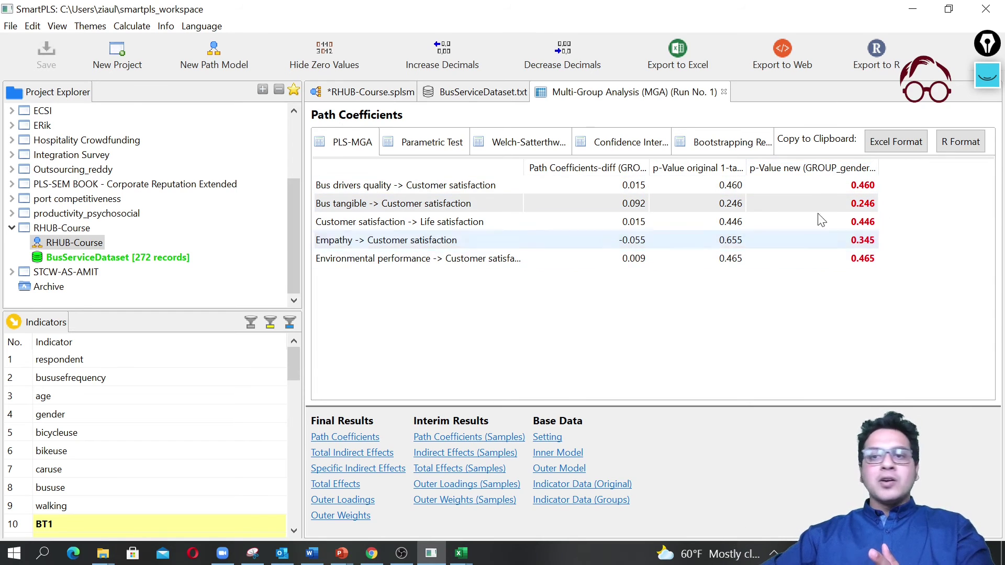
Show the Bootstrapping Results tab with per-group t-values, e.g. Bus drivers quality 1.293 and 1.135
click(722, 142)
drag(559, 392, 641, 392)
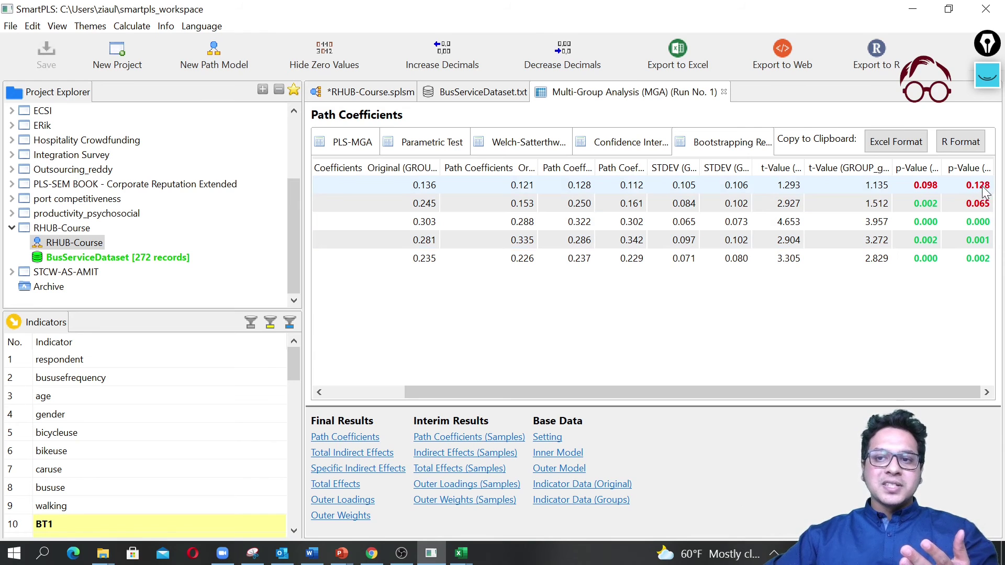
drag(757, 395, 785, 385)
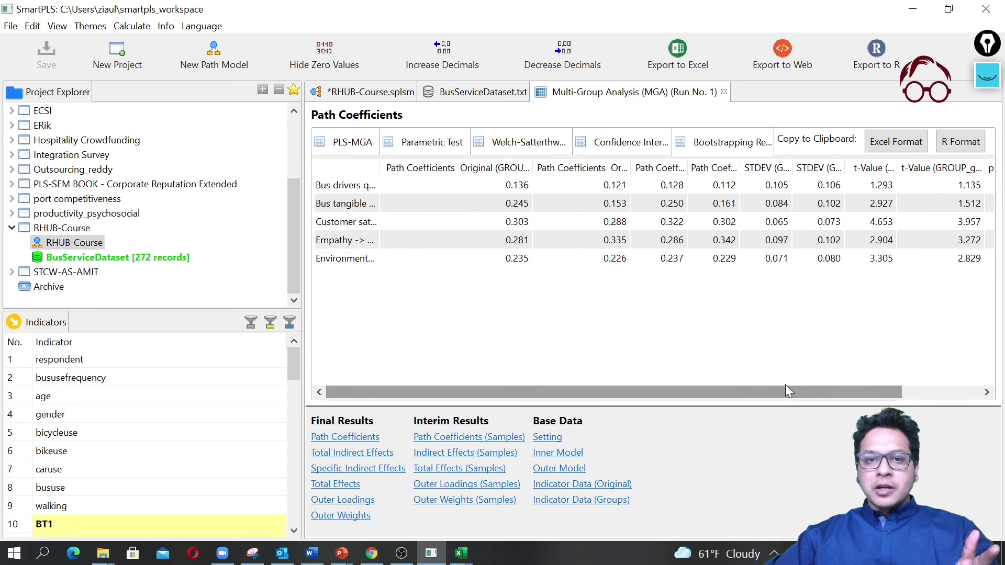